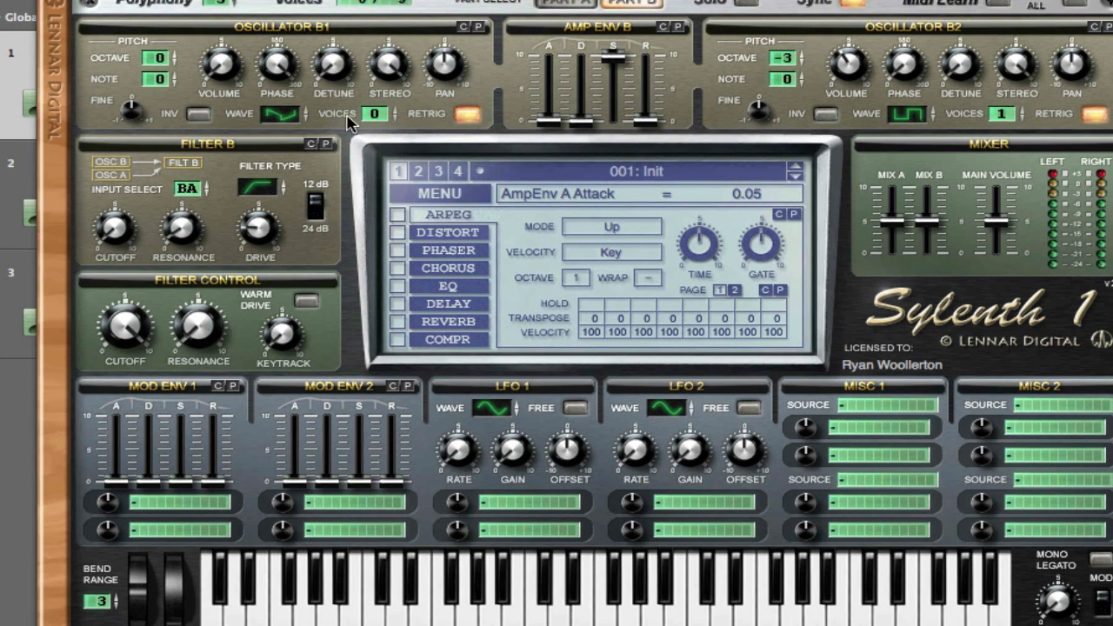
Review the Part A and Part B oscillator settings of the Init patch and close the Sylenth1 window
left_click(461, 198)
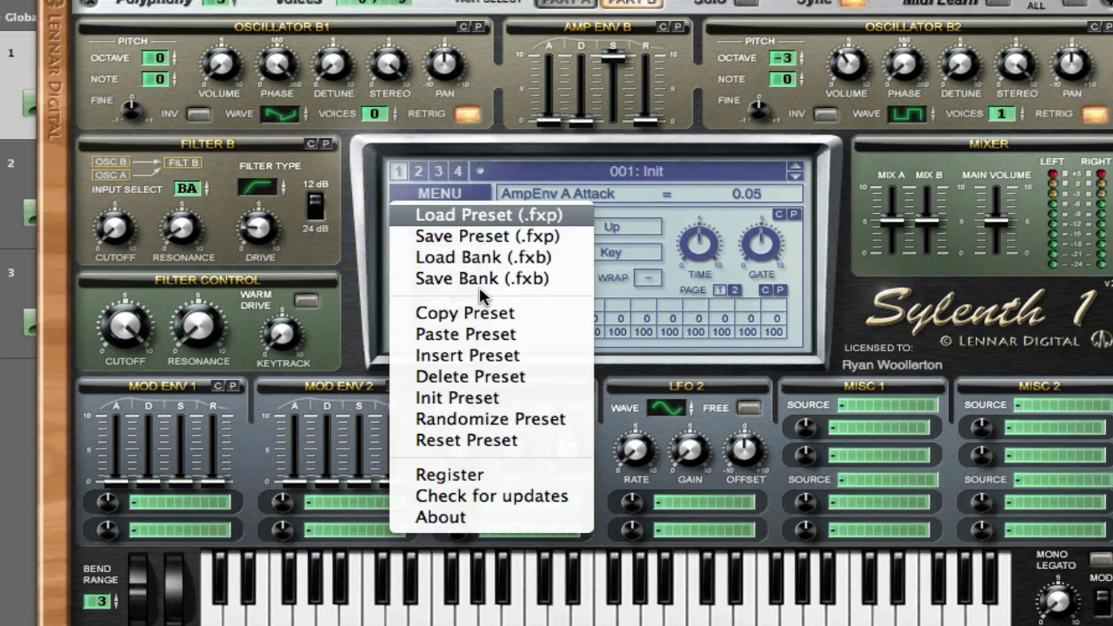
left_click(504, 397)
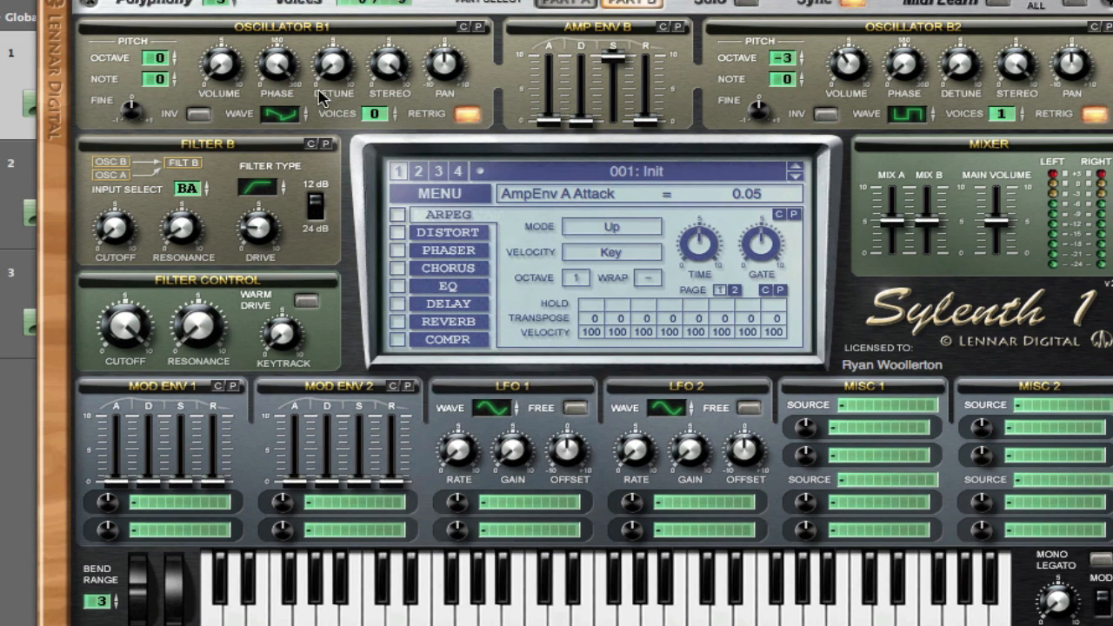
left_click(558, 5)
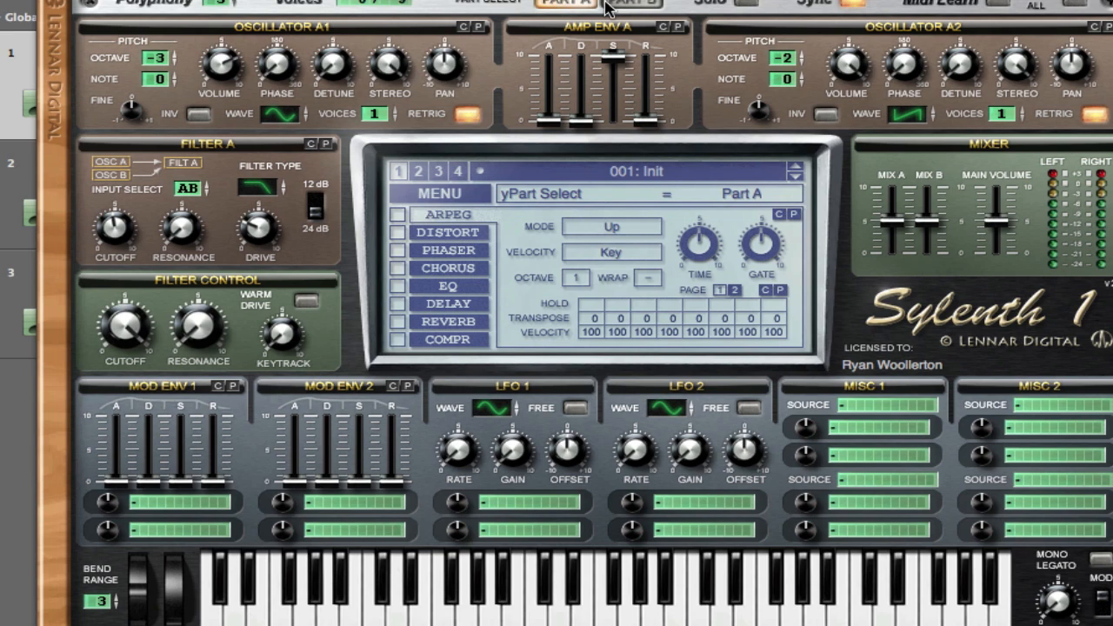
left_click(633, 5)
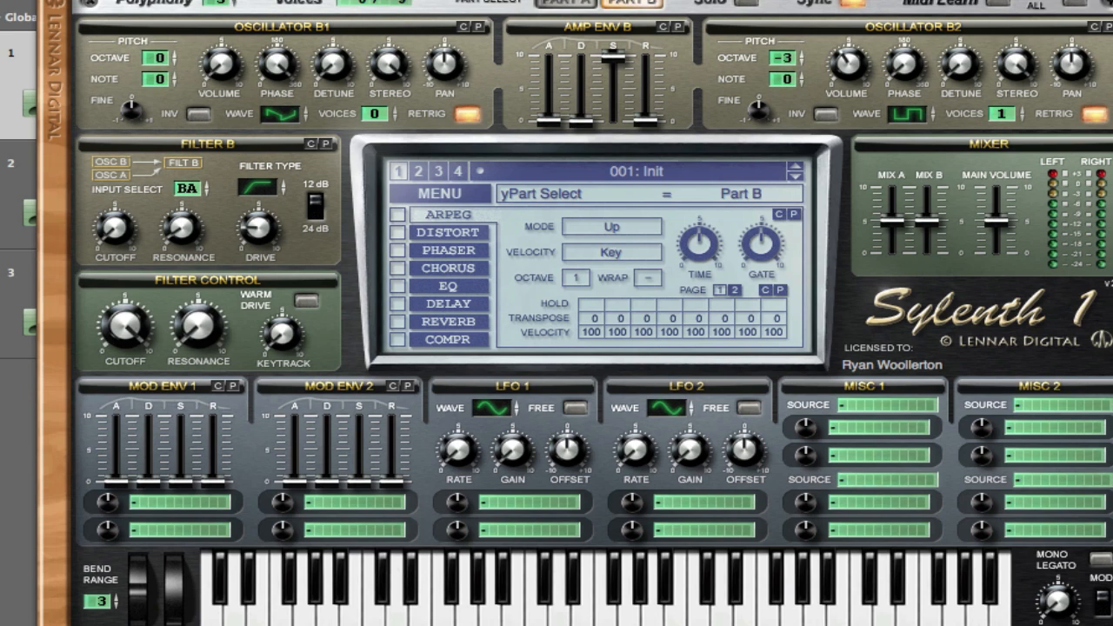
key("super+w")
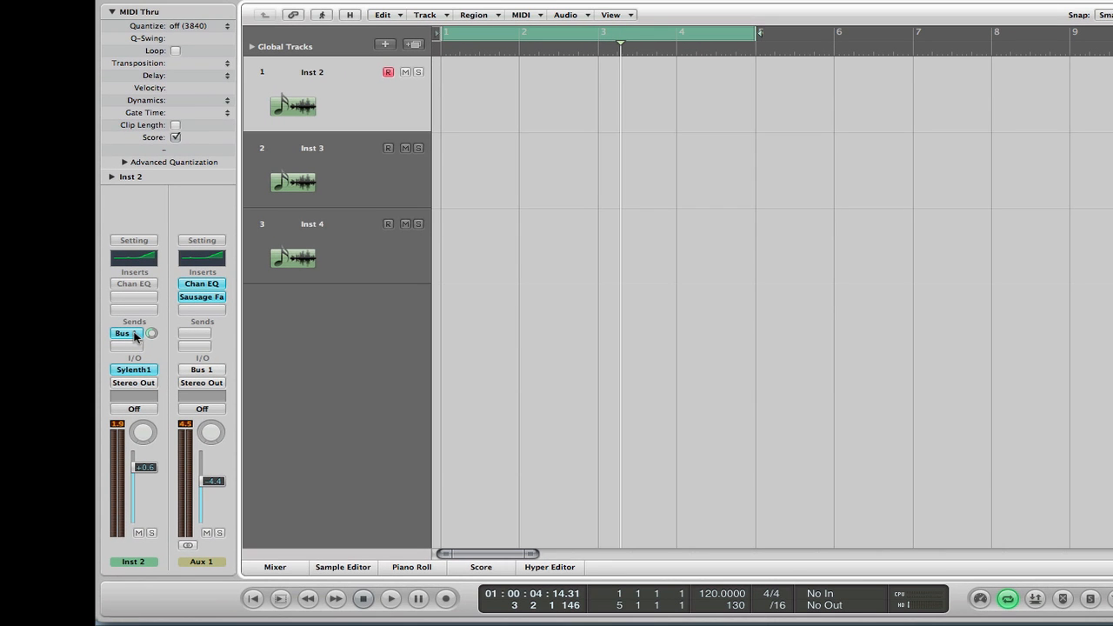
Bypass the Bus 1 send on the Inst 2 channel and set the channel's volume fader to +0.3 dB
left_click(135, 336, "alt")
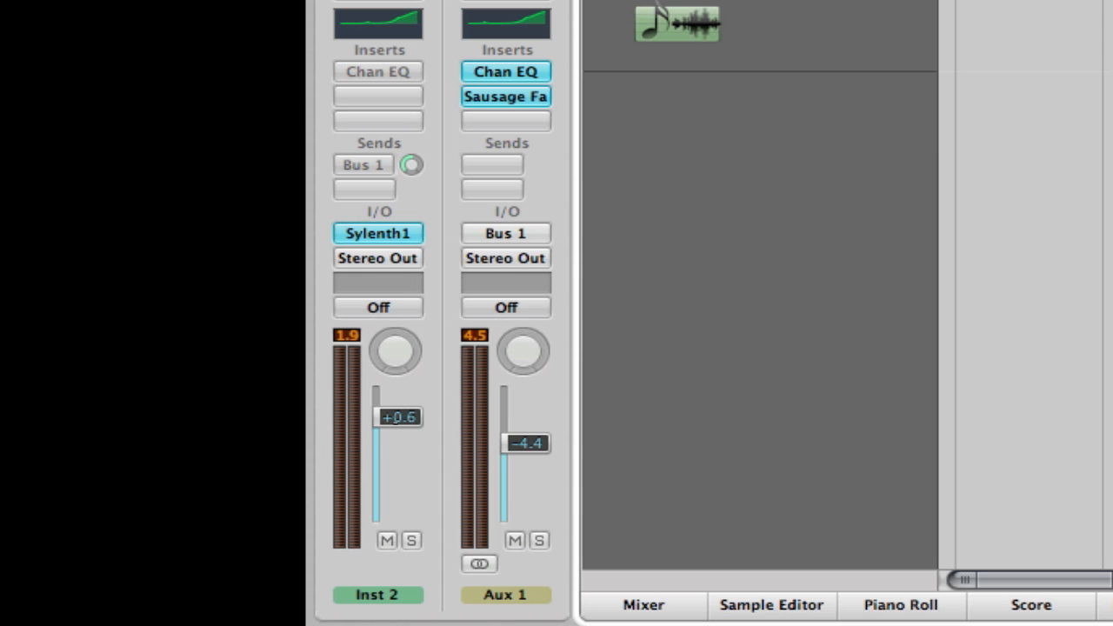
left_click_drag(395, 418, 395, 421)
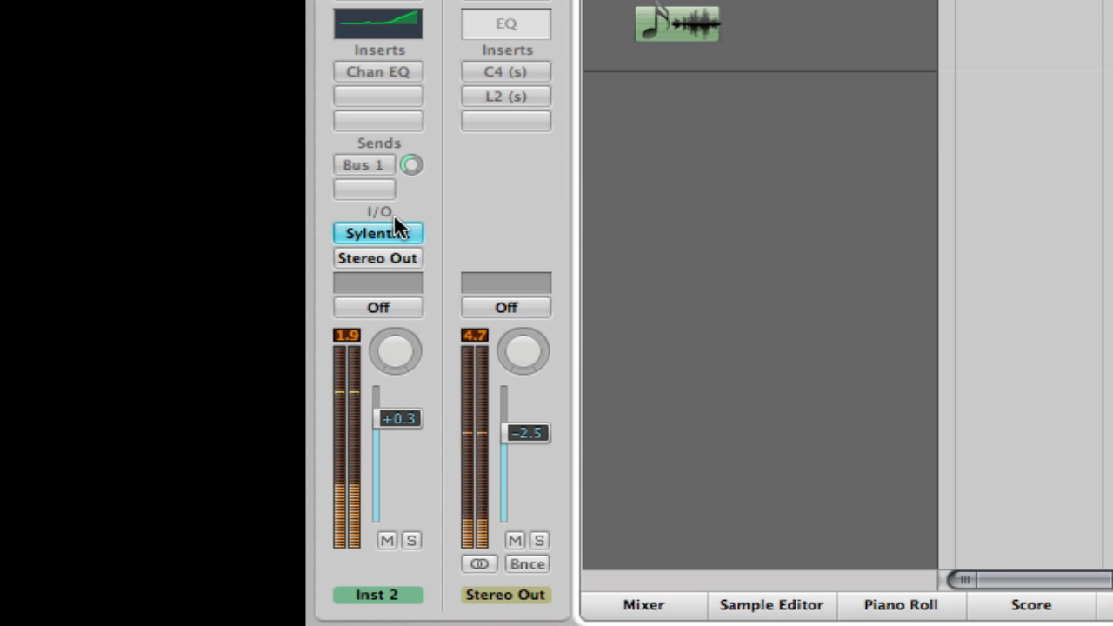
Re-enable the Bus 1 send on Inst 2 and select Bus 1 (Aux 1) as its destination
left_click(367, 165)
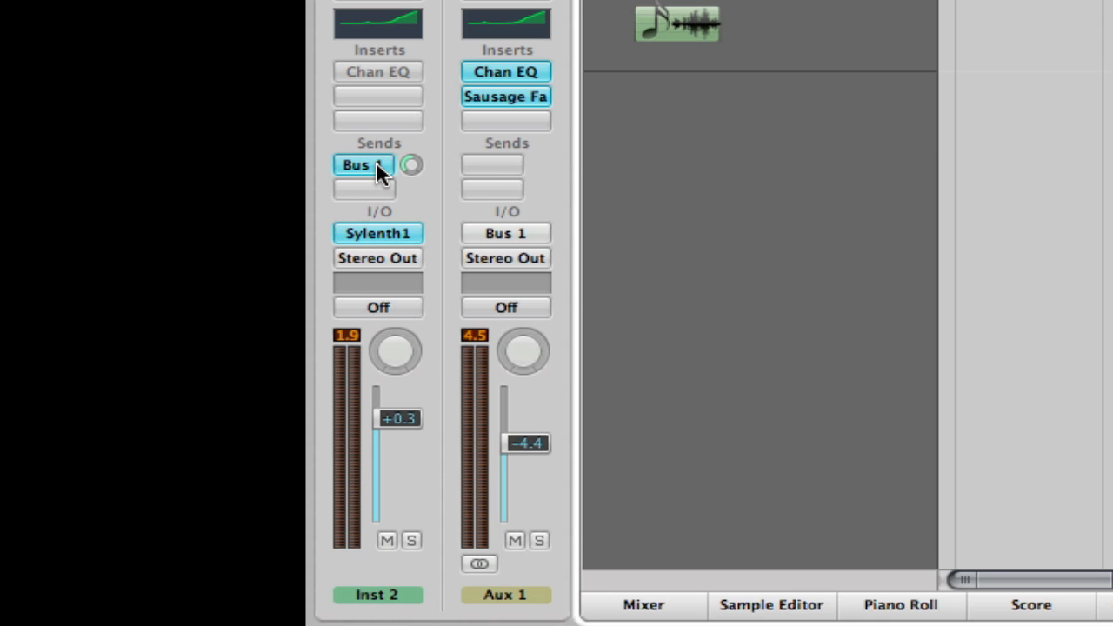
left_click(379, 166)
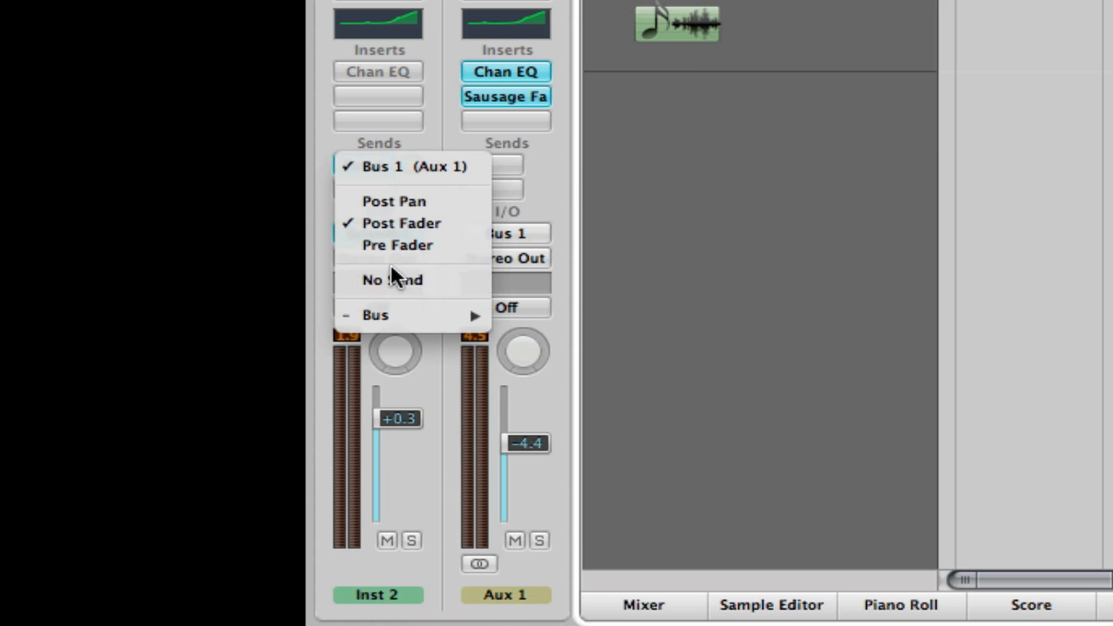
mouse_move(408, 318)
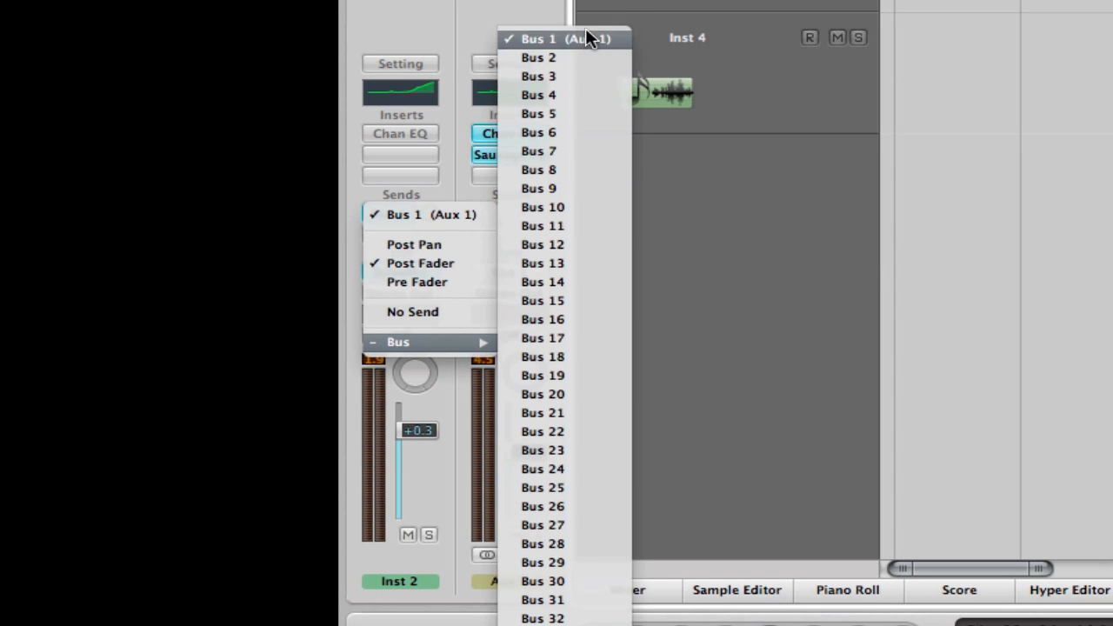
left_click(585, 31)
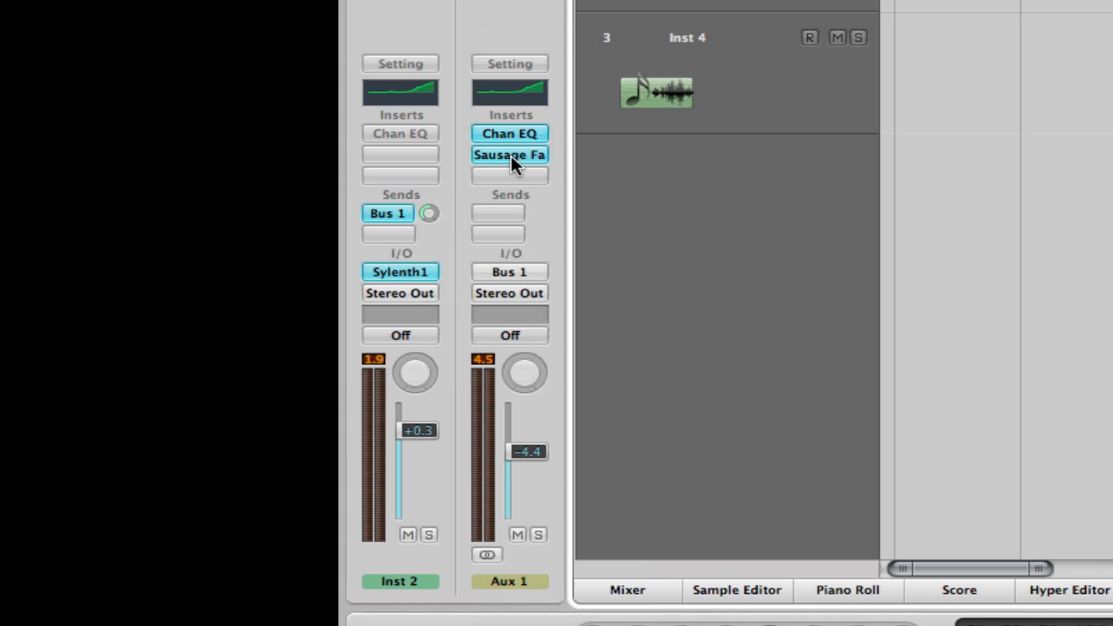
Bypass Sausage Fattener on Aux 1, open the channel's Channel EQ and move its window clear of the channel strips
left_click(510, 154, "alt")
left_click(514, 132)
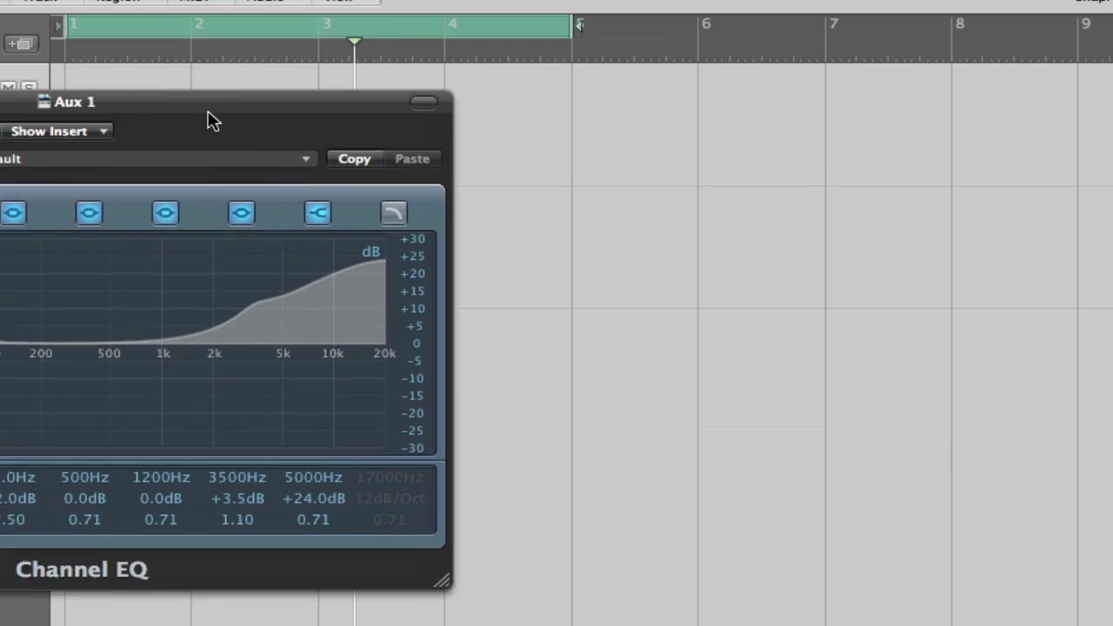
left_click_drag(208, 112, 654, 57)
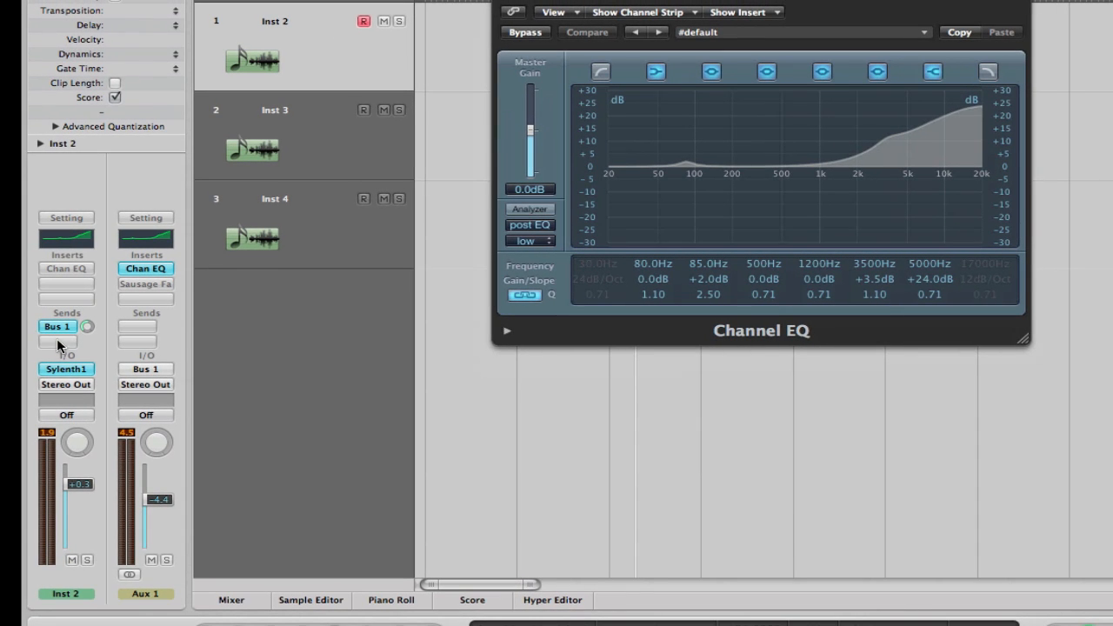
Turn the Bus 1 send on Inst 2 all the way down, and raise it again to -8.0 dB
left_click_drag(87, 327, 134, 538)
left_click_drag(87, 327, 88, 420)
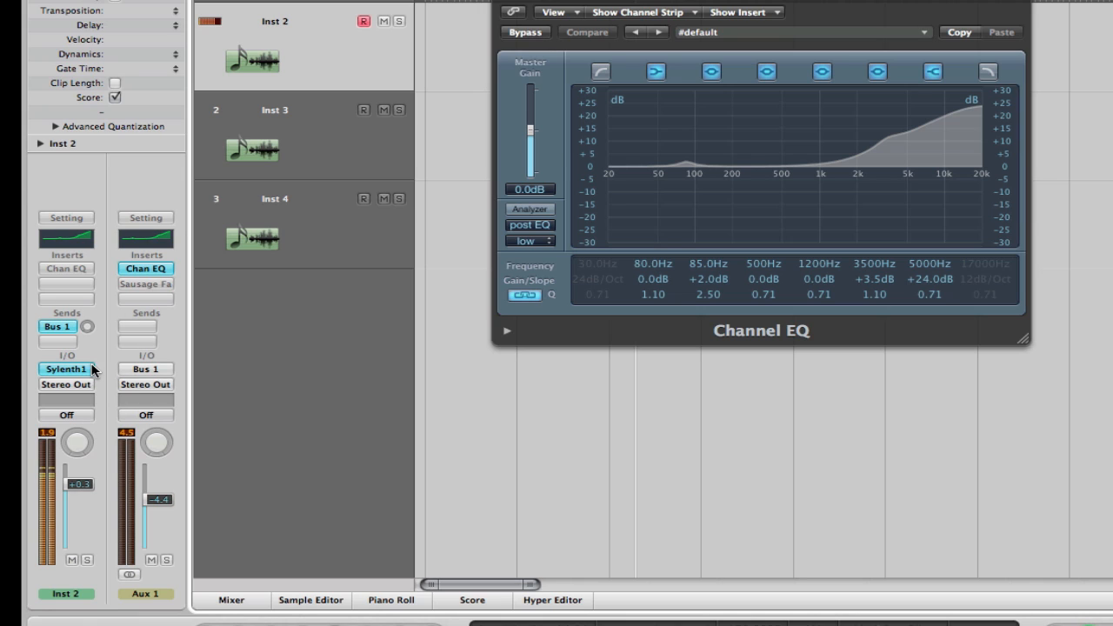
left_click(86, 326)
mouse_move(87, 326)
left_mouse_down()
mouse_move(85, 308)
mouse_move(87, 328)
left_mouse_up()
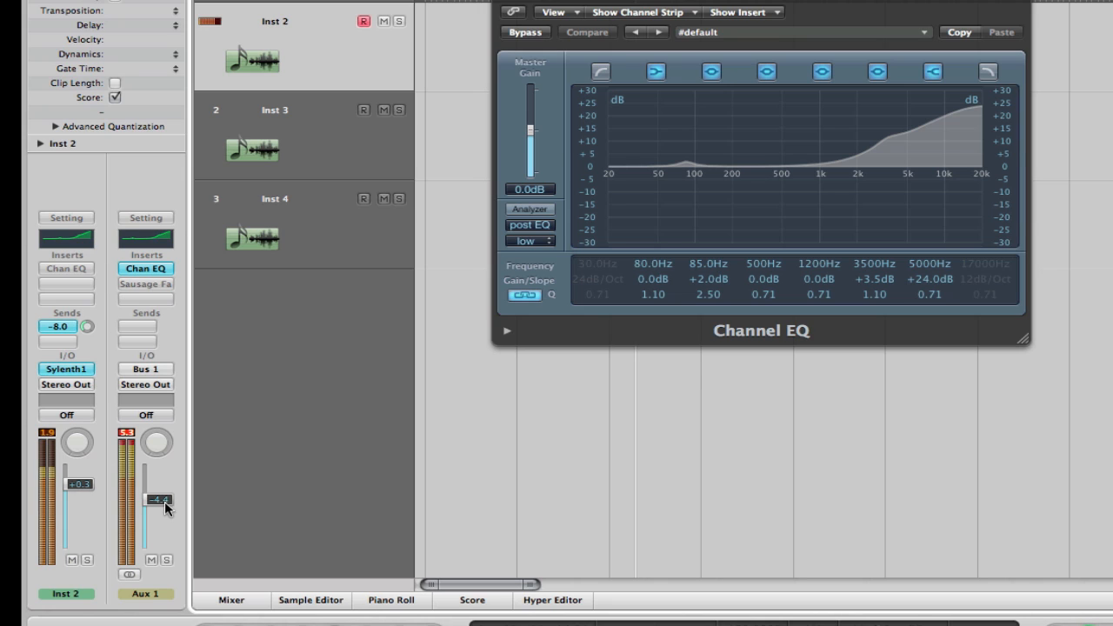
Set the Aux 1 fader to -5.0 dB and close the Channel EQ window
left_click_drag(164, 502, 165, 507)
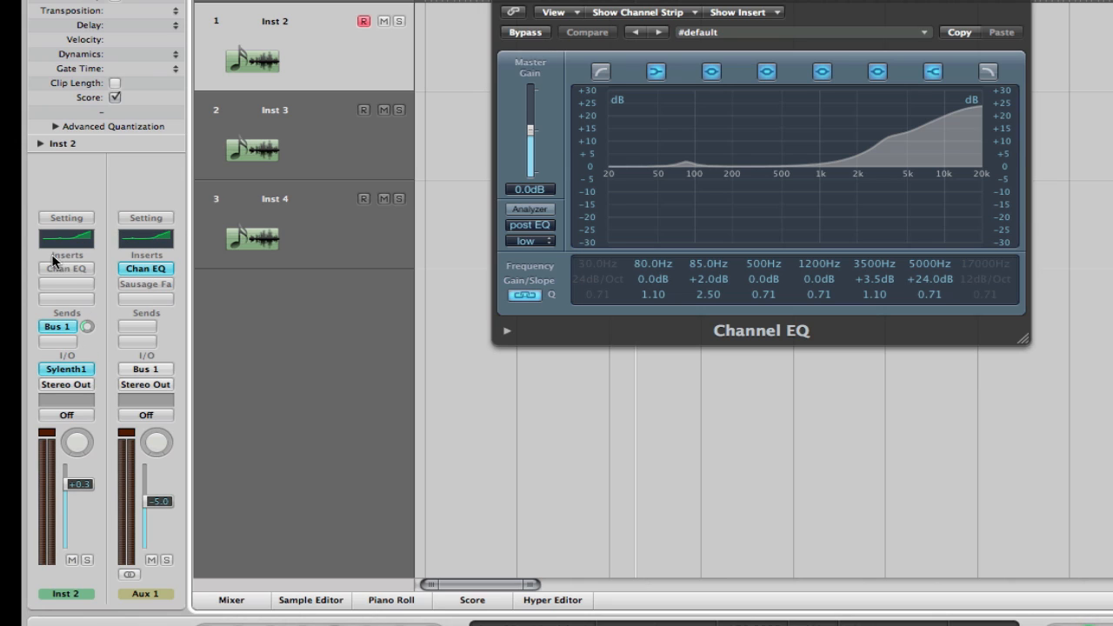
left_click(504, 3)
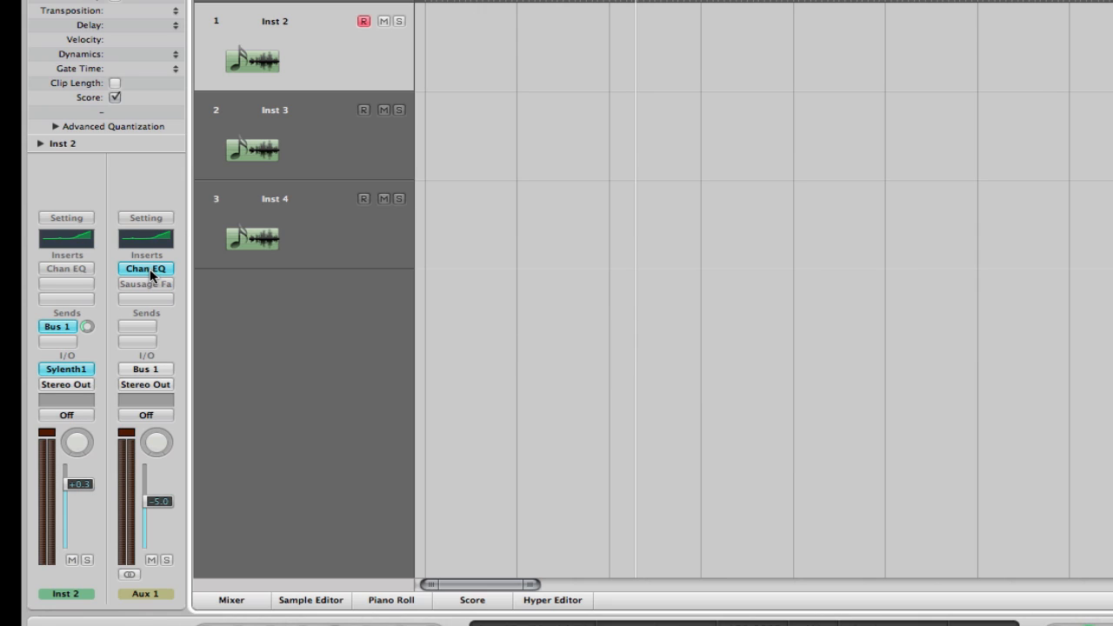
Bypass the Bus 1 send on Inst 2 and briefly enable the channel's own Channel EQ insert for comparison
left_click(61, 329, "alt")
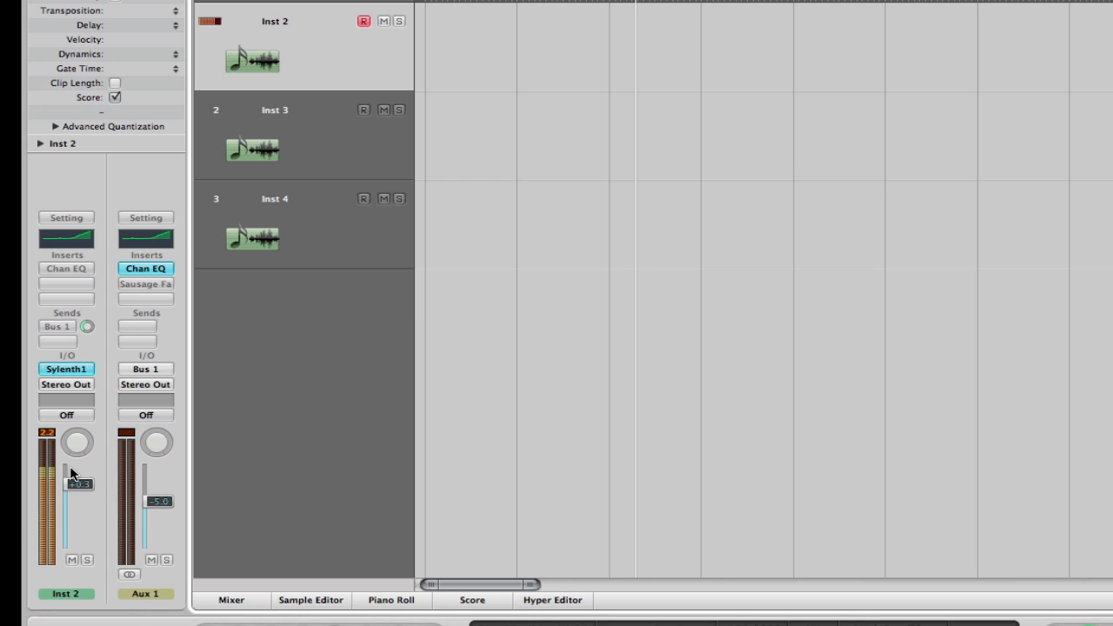
left_click(63, 268, "alt")
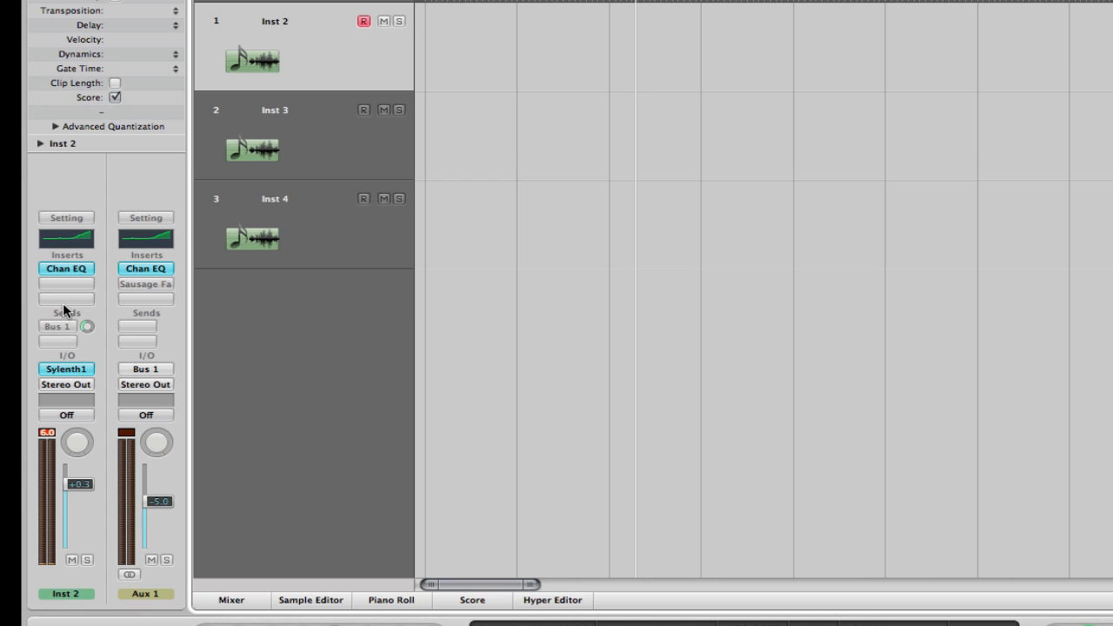
left_click(72, 269, "alt")
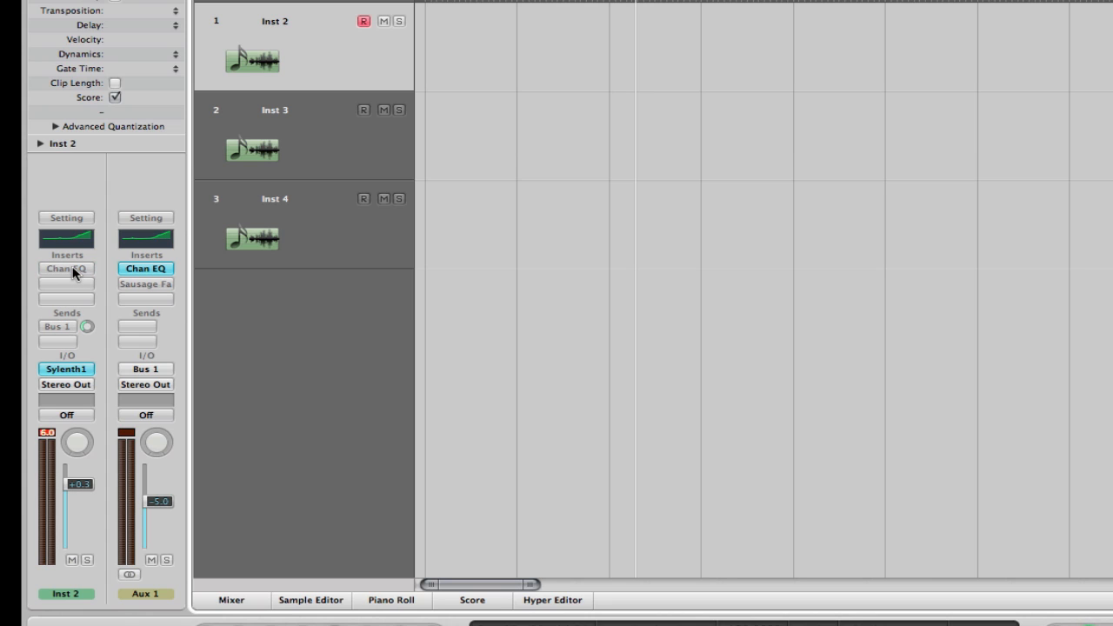
Re-enable the Bus 1 send on Inst 2 and sweep its level down and back up
left_click(66, 327, "alt")
left_click_drag(87, 327, 83, 527)
left_click_drag(81, 326, 132, 255)
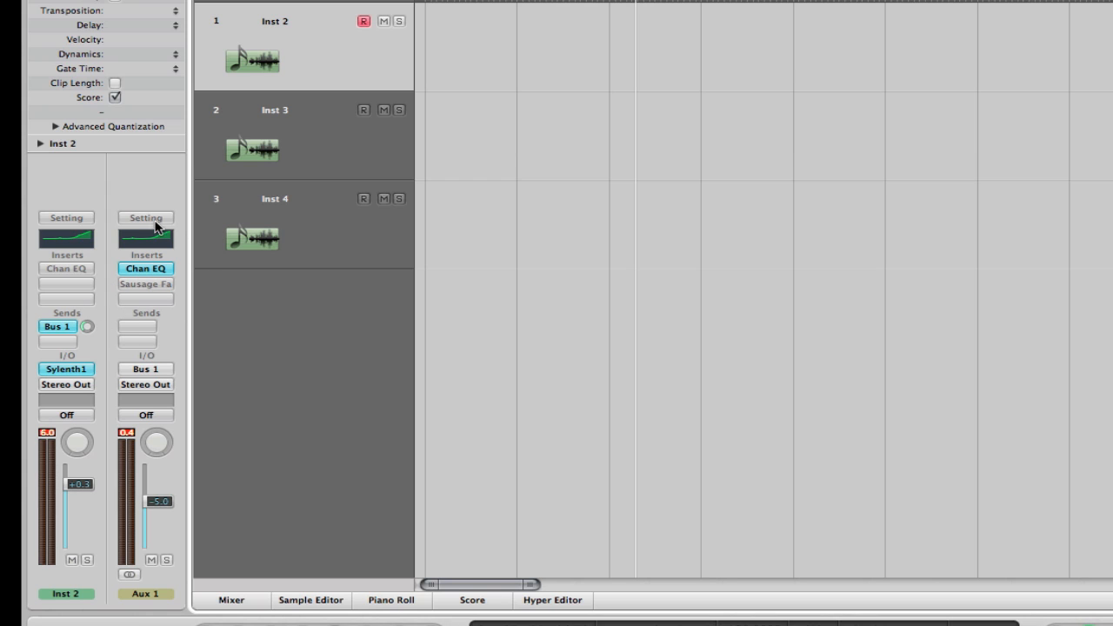
Open and activate Sausage Fattener on Aux 1, lower its Fatness slightly and try out the Color control
left_click(139, 284)
left_click_drag(414, 0, 640, 0)
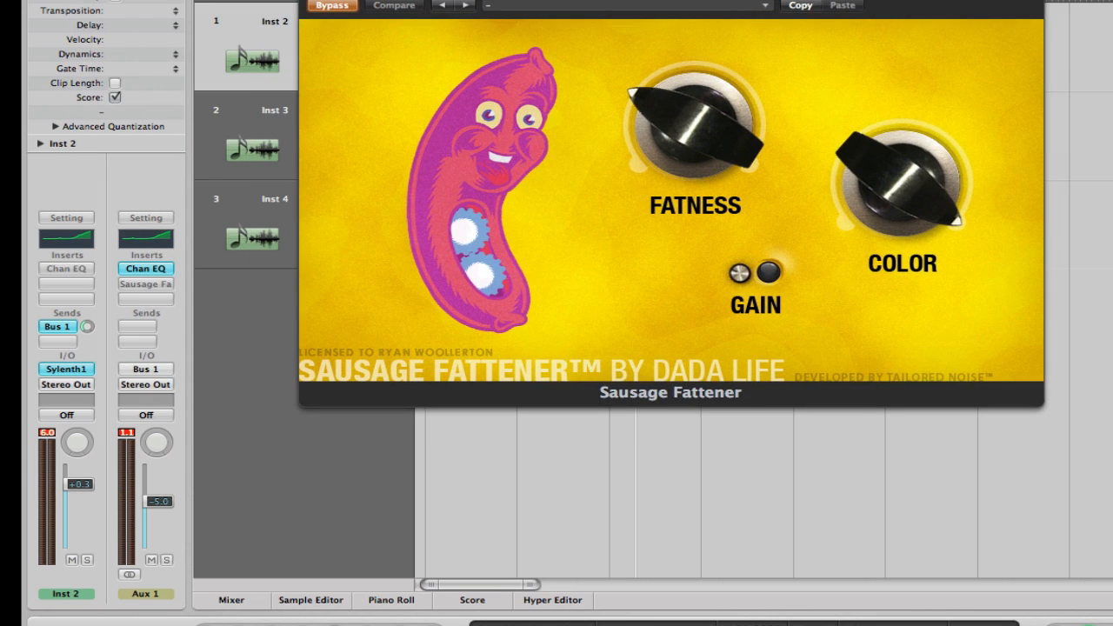
left_click(334, 7)
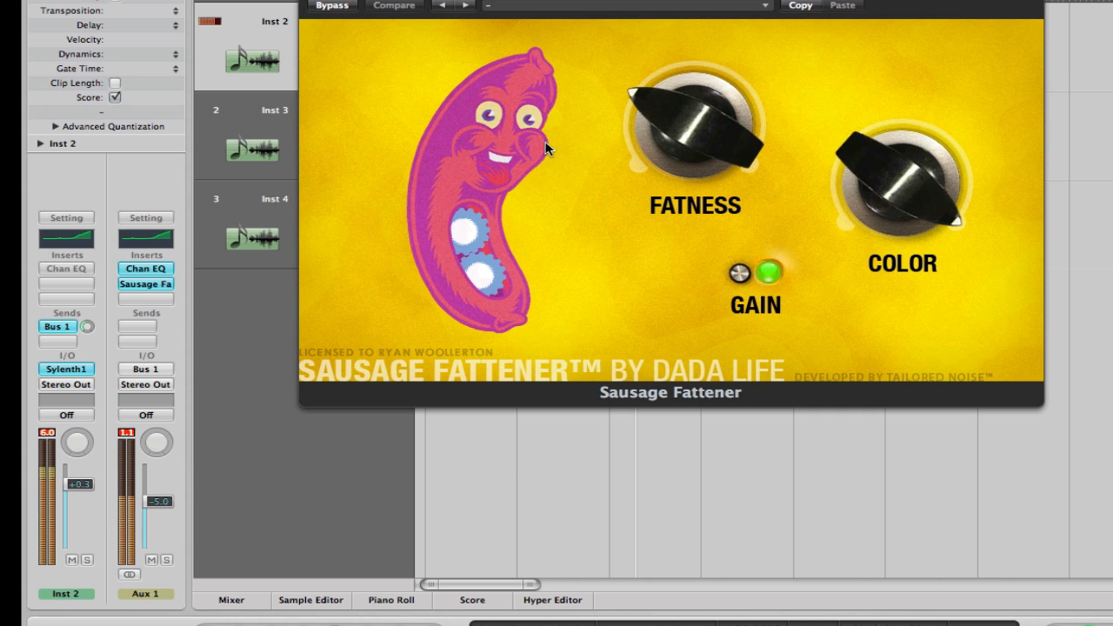
left_click_drag(680, 143, 703, 211)
left_click_drag(896, 200, 868, 184)
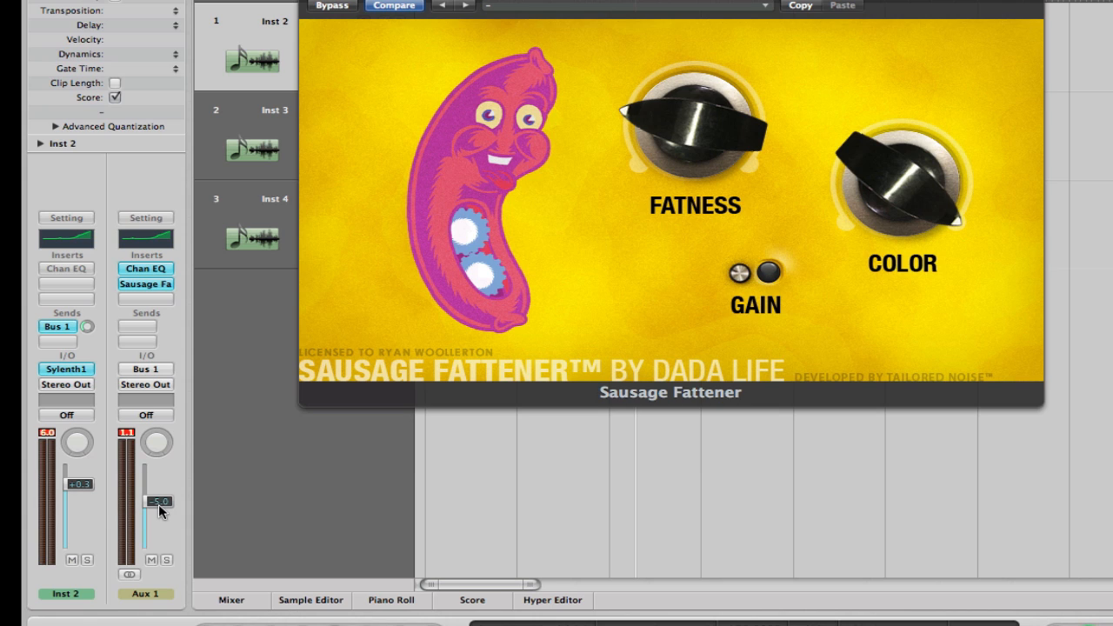
Lower the Aux 1 fader to -14.2 dB, reduce the Inst 2 send to Bus 1 and close Sausage Fattener
mouse_move(158, 503)
left_mouse_down()
mouse_move(160, 542)
mouse_move(159, 496)
mouse_move(159, 529)
mouse_move(159, 504)
mouse_move(159, 518)
left_mouse_up()
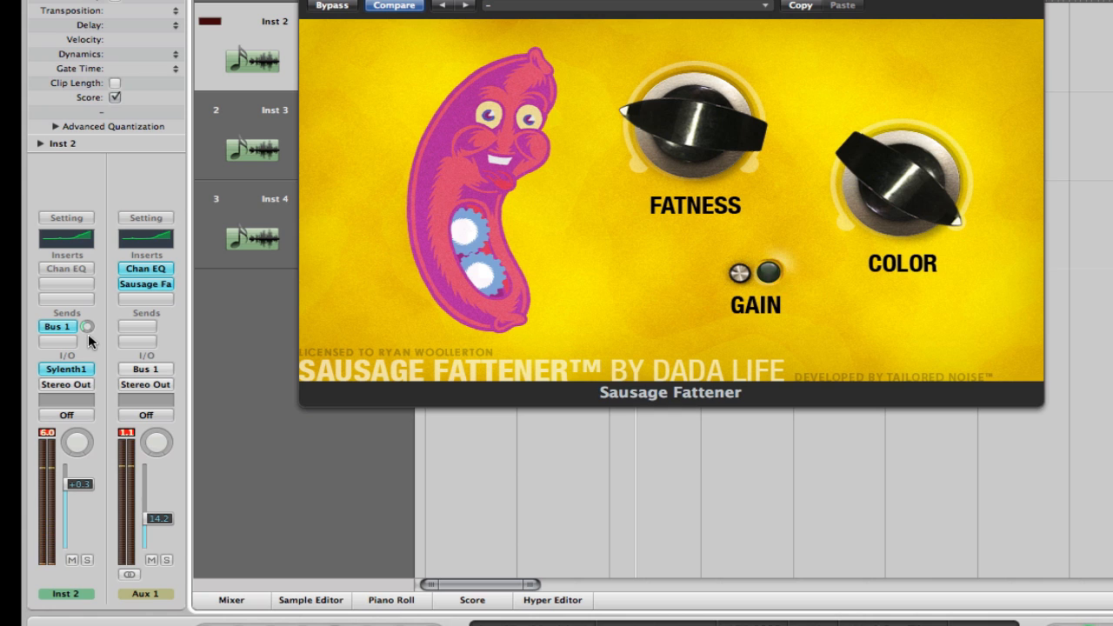
mouse_move(87, 327)
left_mouse_down()
mouse_move(87, 313)
mouse_move(87, 335)
left_mouse_up()
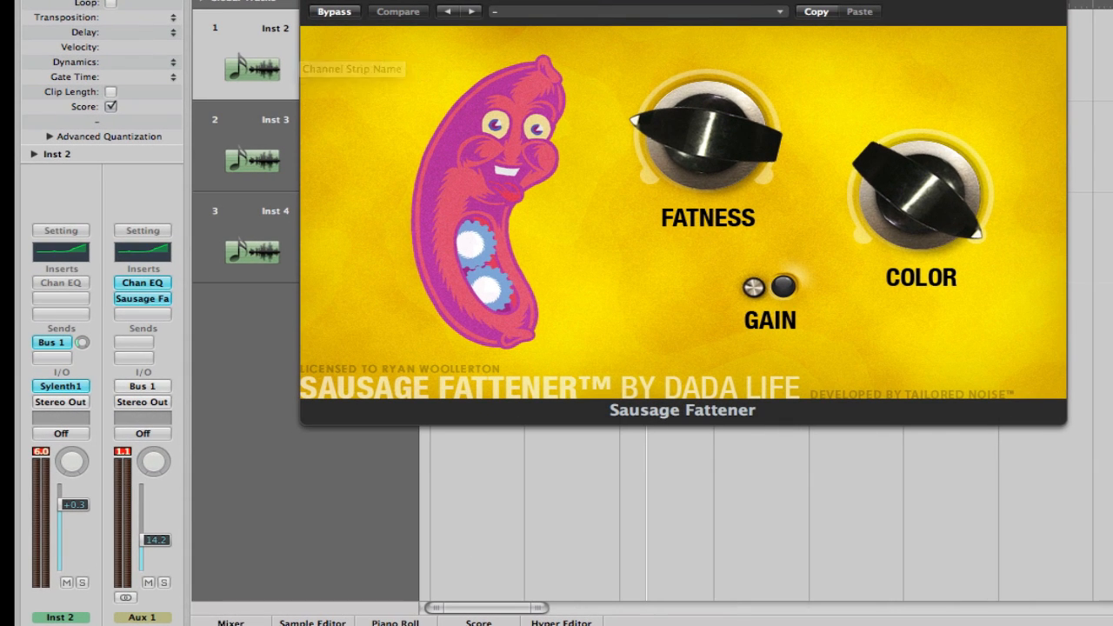
key("super+w")
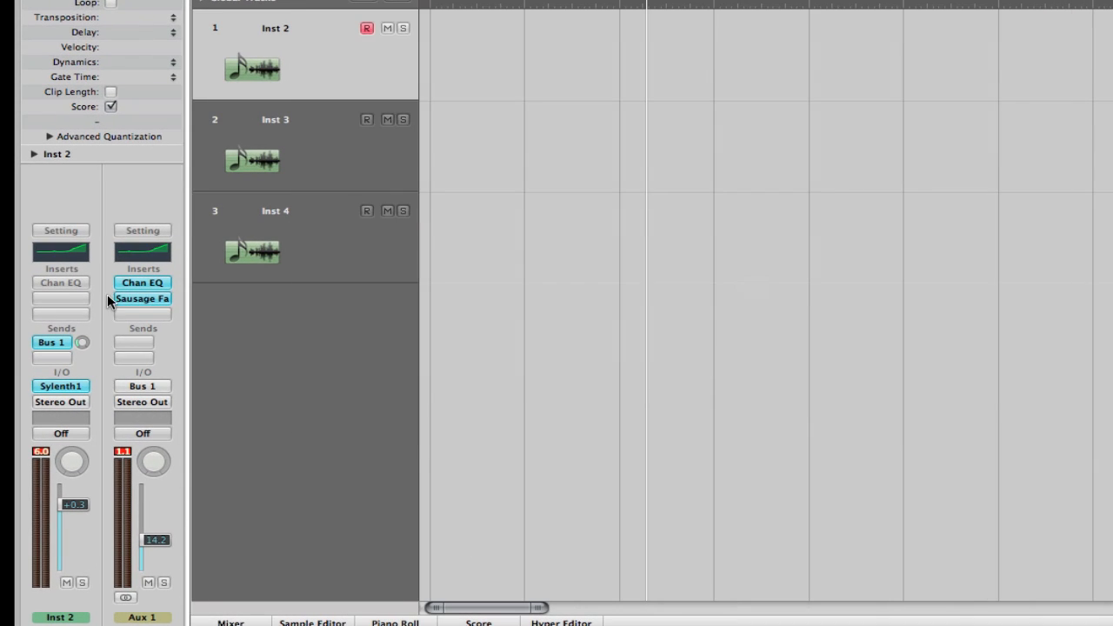
Insert Distortion II after Sausage Fattener on Aux 1 and move its window over the empty arrange area
left_click(143, 304)
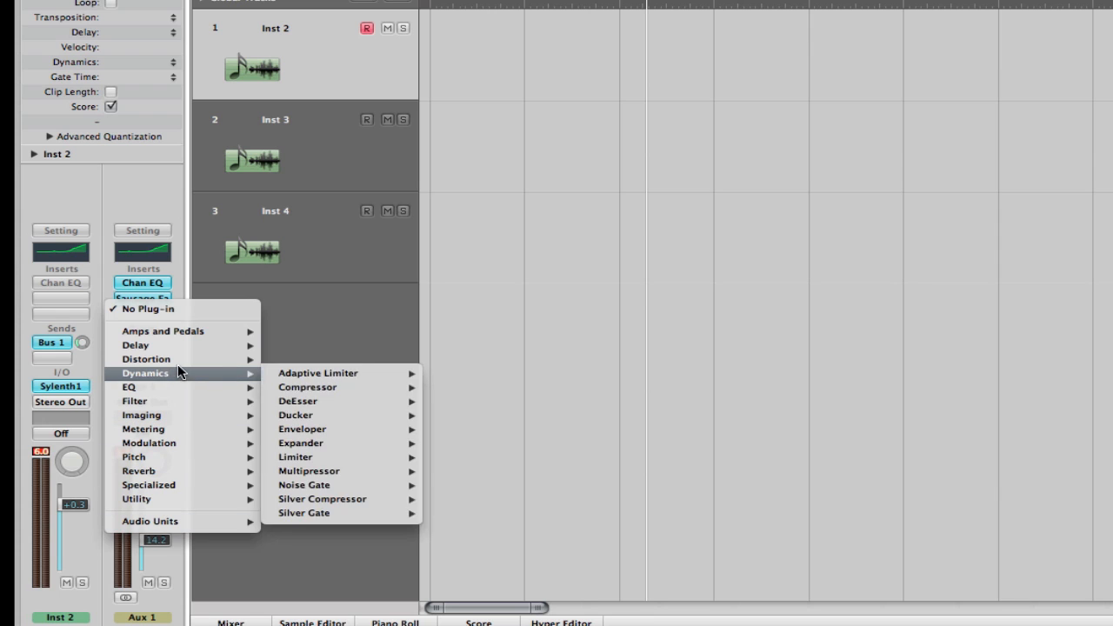
mouse_move(174, 359)
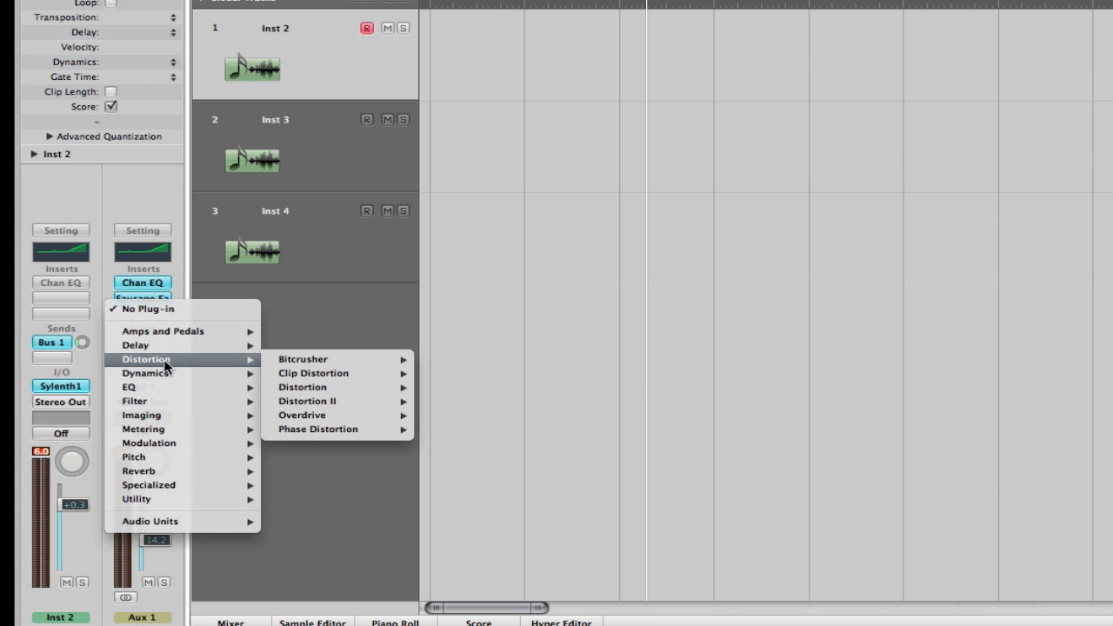
left_click(326, 399)
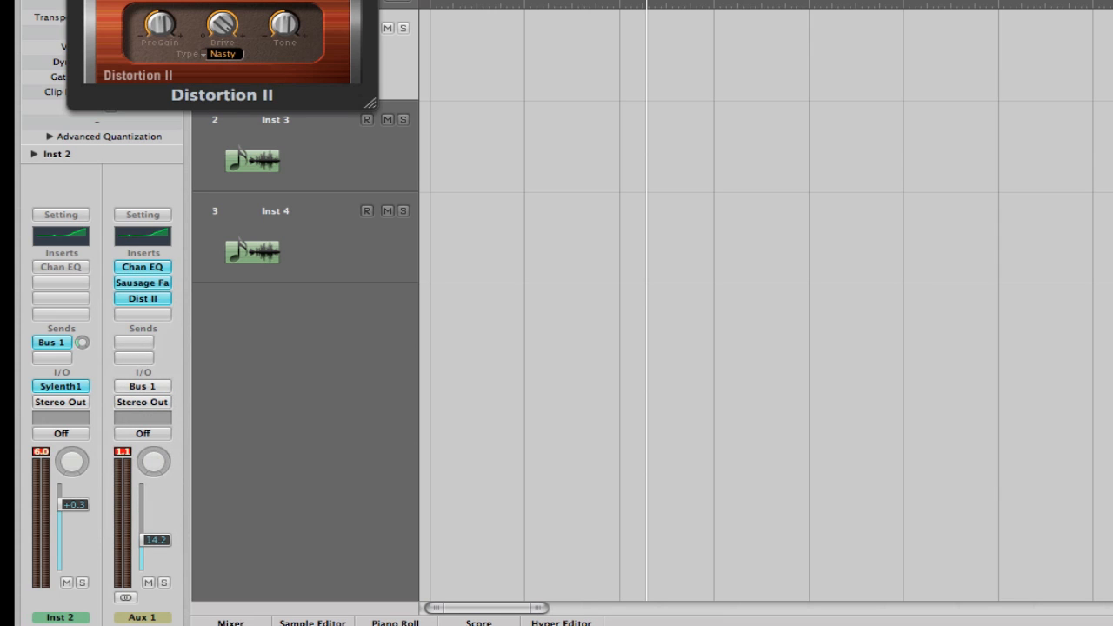
left_click_drag(261, 0, 753, 131)
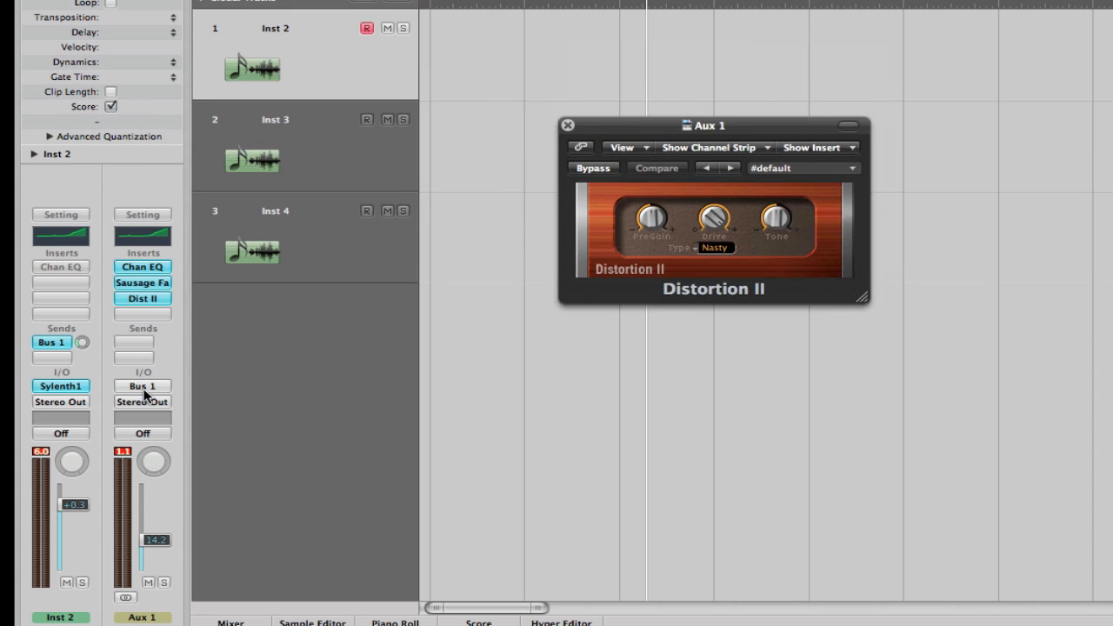
Start and stop playback briefly and select the Inst 2 track
key("space")
key("space")
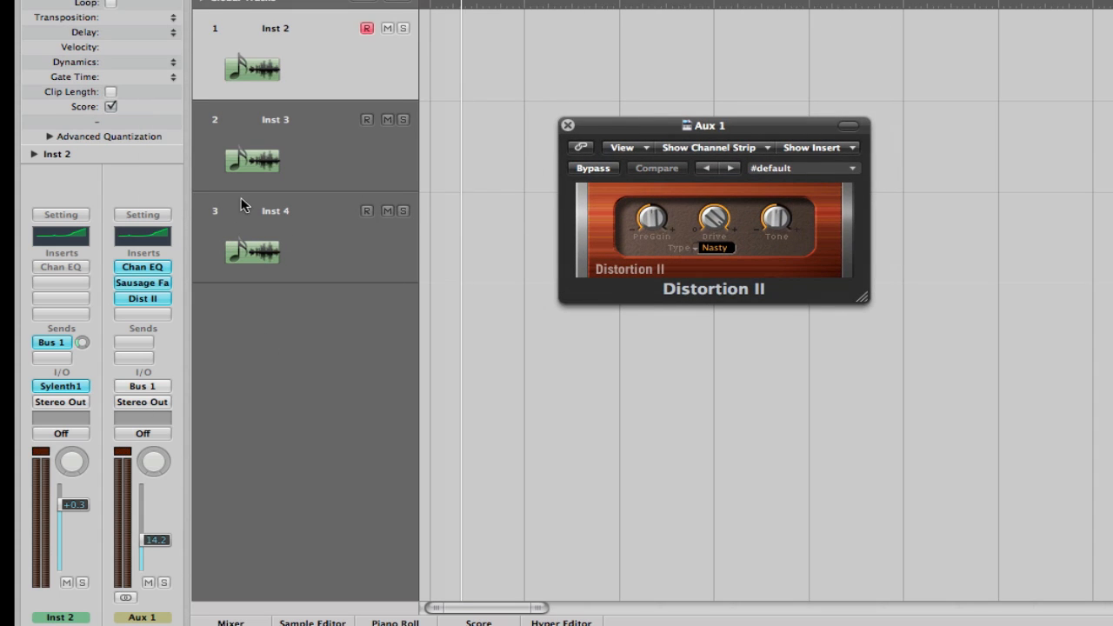
left_click(304, 64)
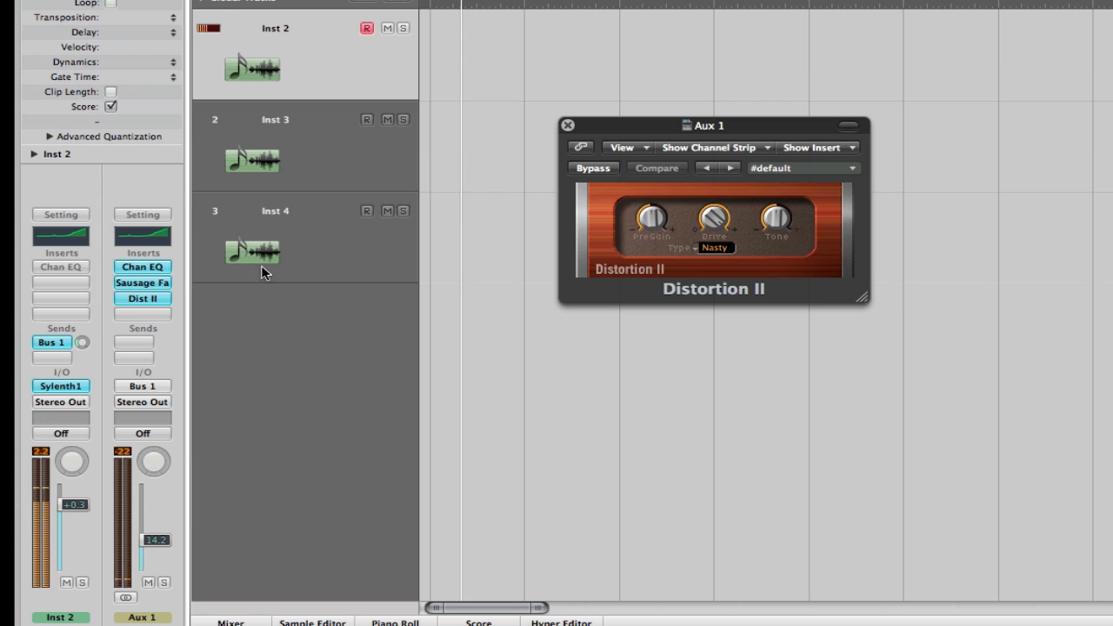
Try the Distortion II Drive down at 0.00, bring it back up and lower PreGain to -6.5 dB
left_click(715, 221)
left_click_drag(716, 220, 733, 377)
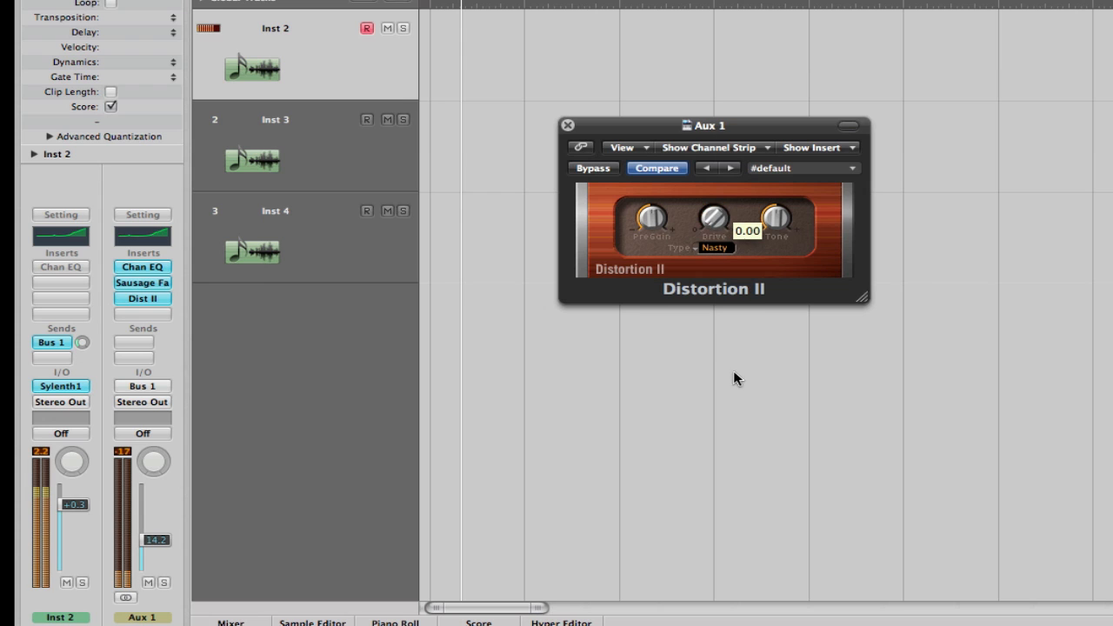
left_click_drag(652, 217, 660, 270)
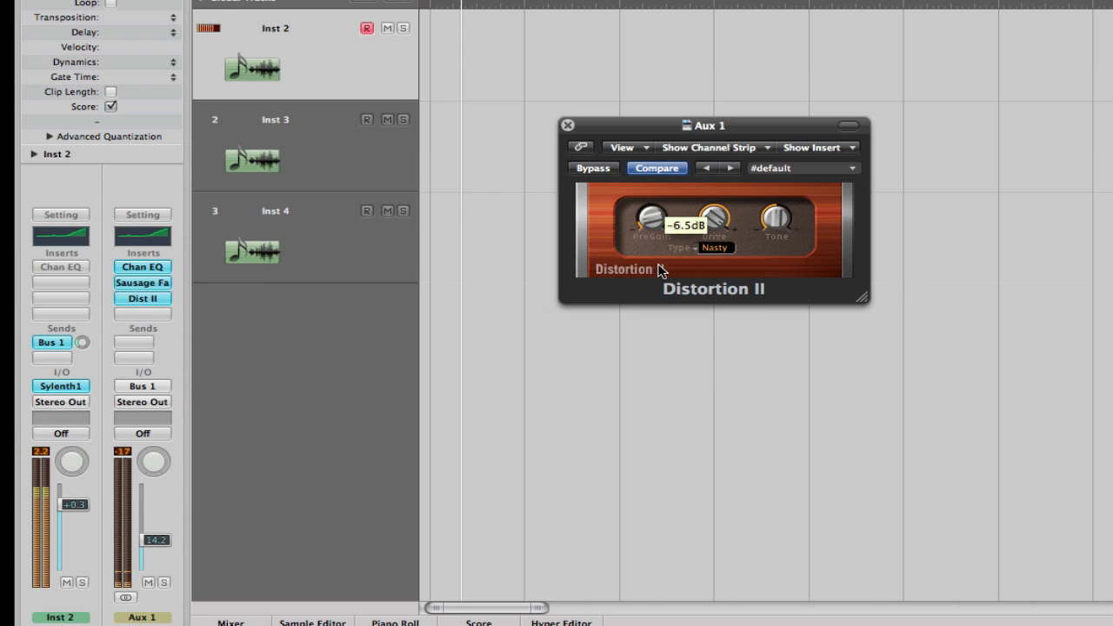
Set the Distortion II type on Aux 1 to Bity
left_click(715, 248)
left_click(714, 254)
left_click(714, 248)
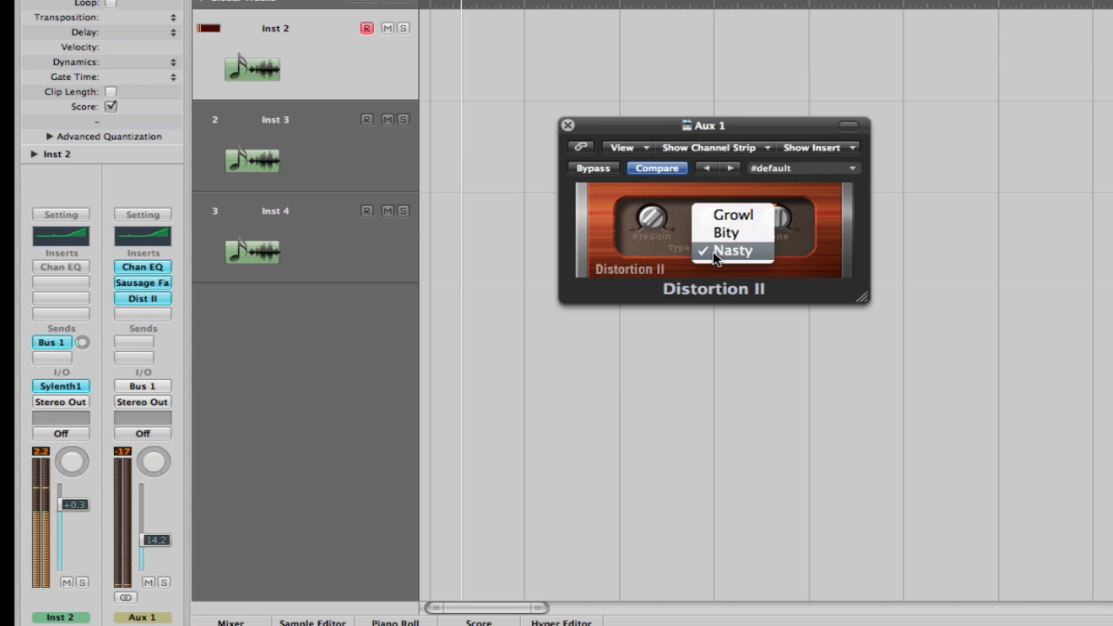
left_click(714, 233)
Raise the PreGain of Distortion II, turn its Tone down and close the plug-in window
left_click(645, 205)
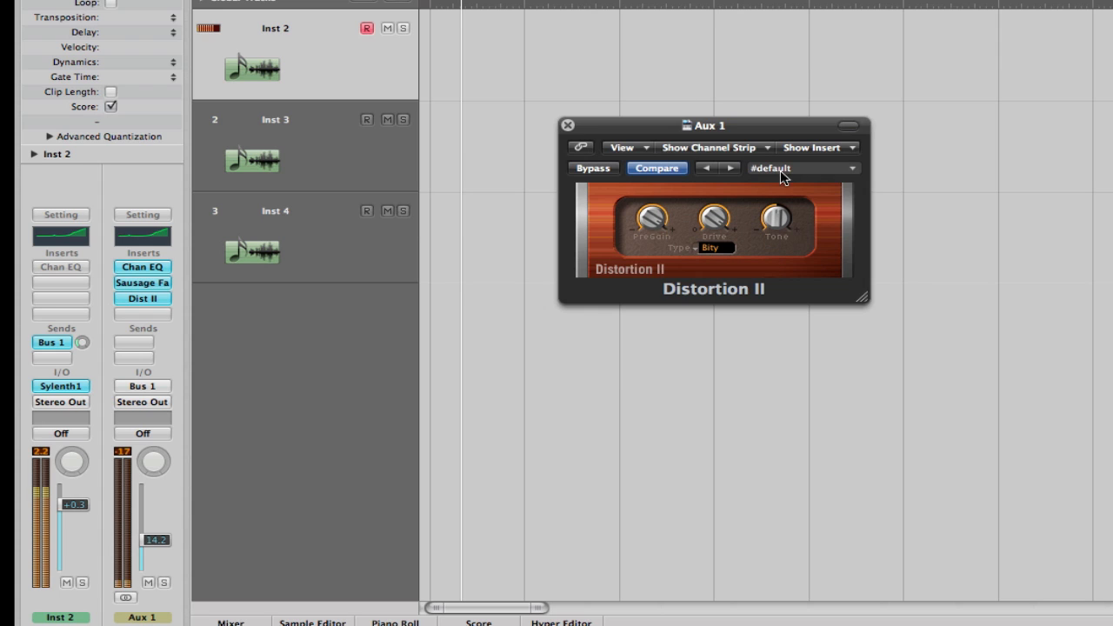
left_click_drag(777, 216, 784, 244)
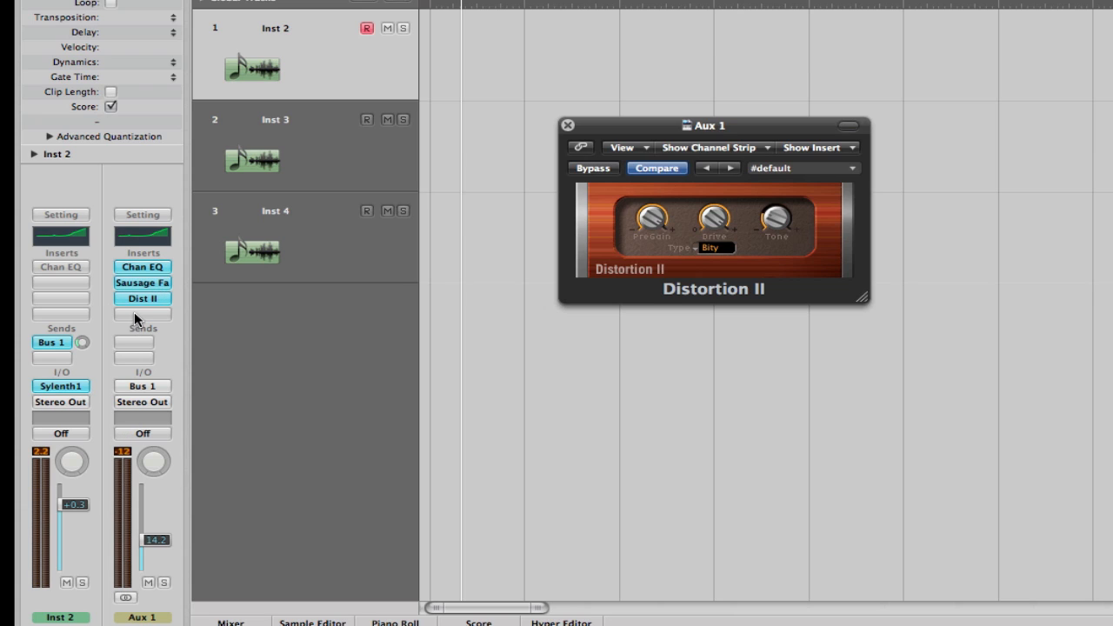
left_click_drag(638, 122, 614, 71)
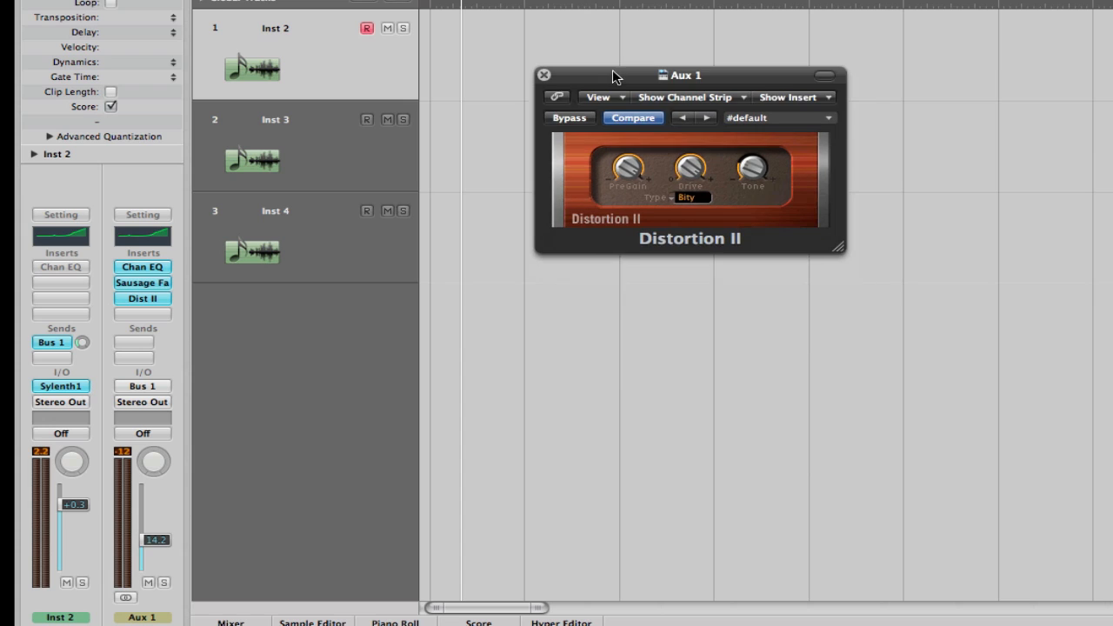
left_click(543, 74)
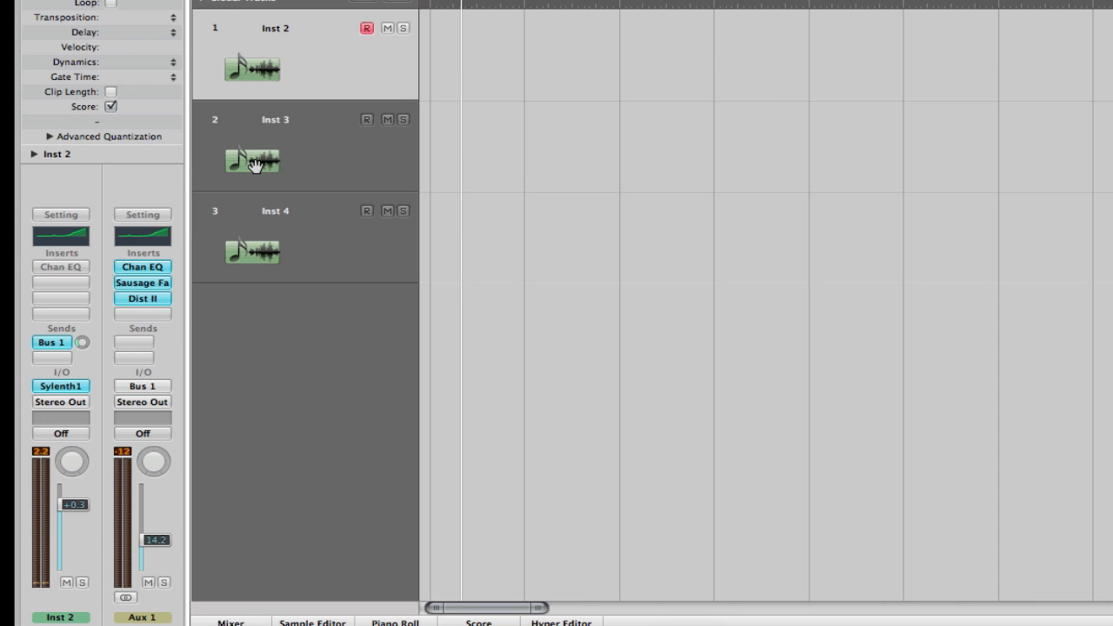
Compare the Inst 3 and Inst 4 bass layers and record-enable Inst 3 to audition it
left_click(309, 147)
left_click(313, 226)
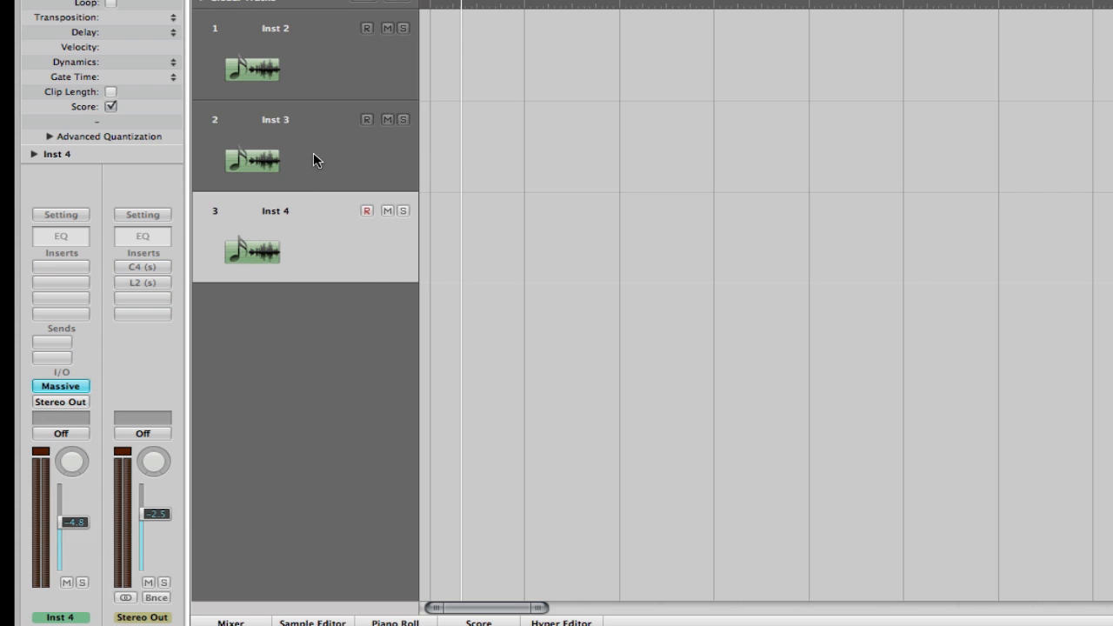
left_click(313, 159)
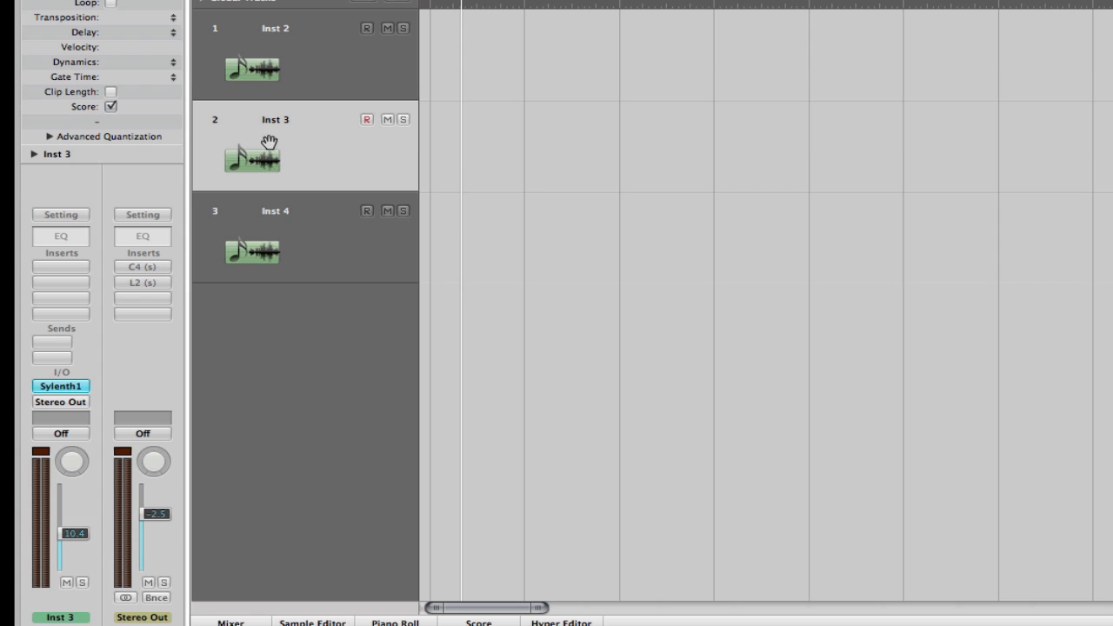
left_click(366, 120)
Audition the Inst 4 track and examine the voicing settings of its Massive synth
left_click(298, 231)
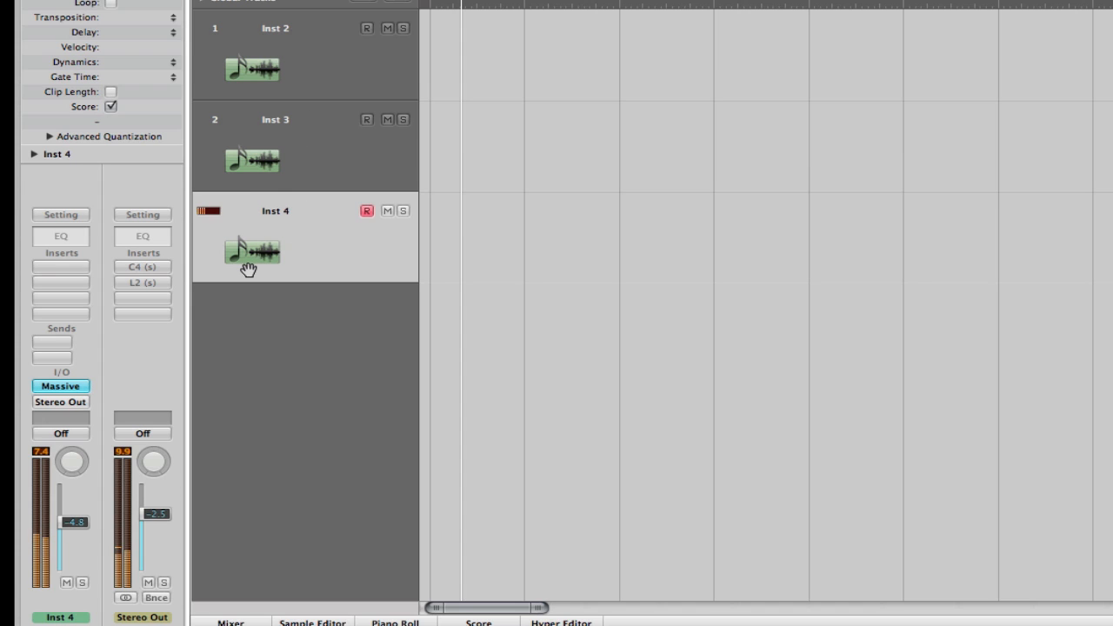
left_click(60, 385)
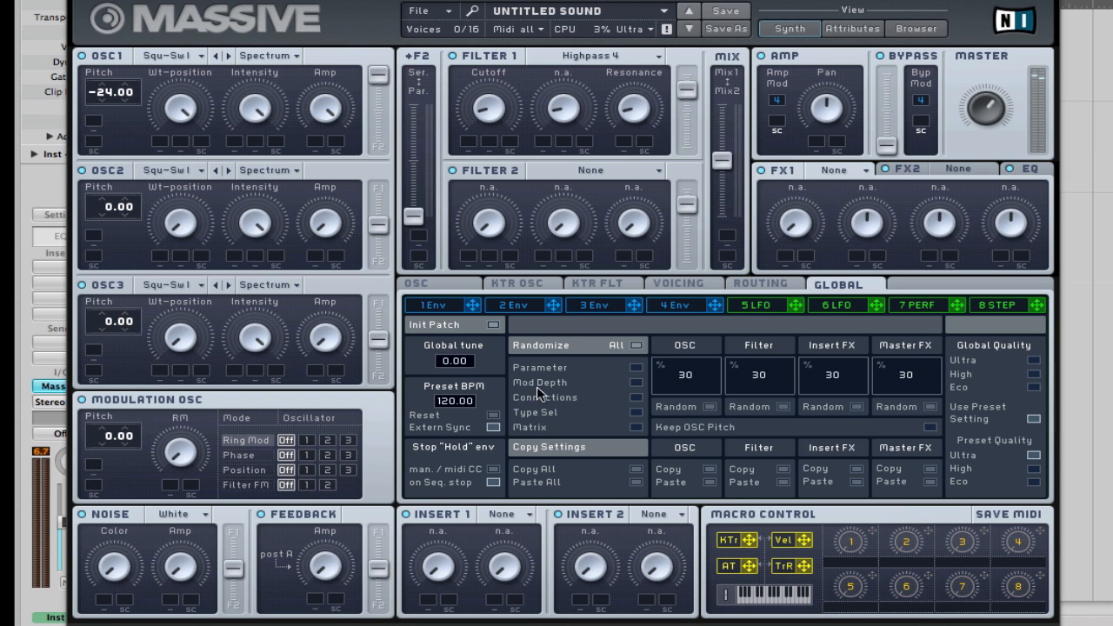
left_click(687, 283)
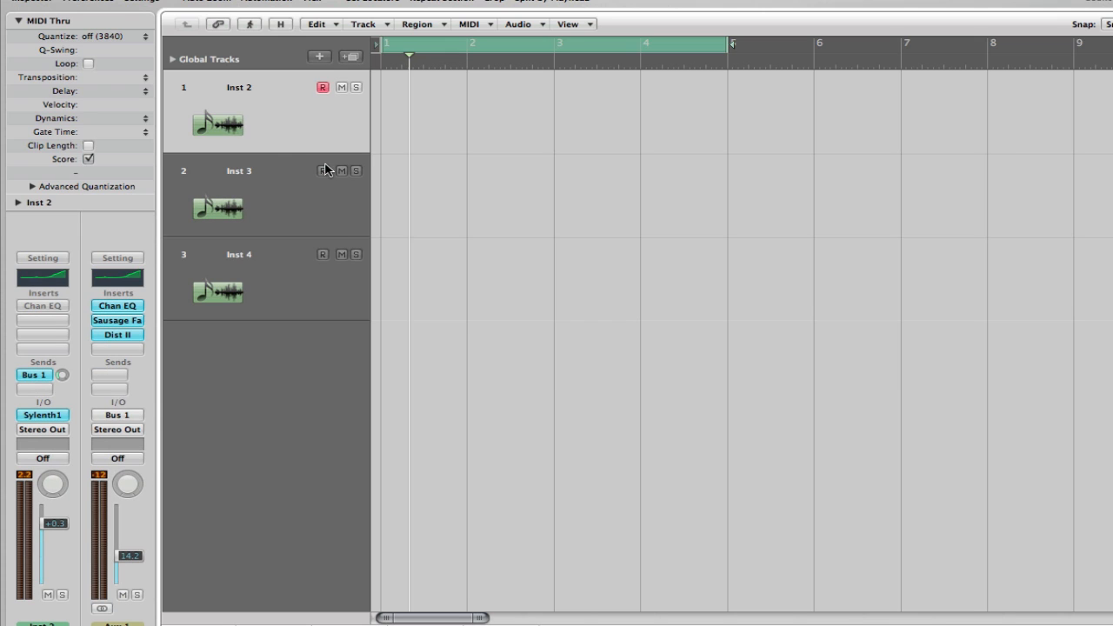
Record-enable Inst 3 and Inst 4 together with Inst 2 and select the Inst 2 track
left_click(323, 171)
left_click(322, 254)
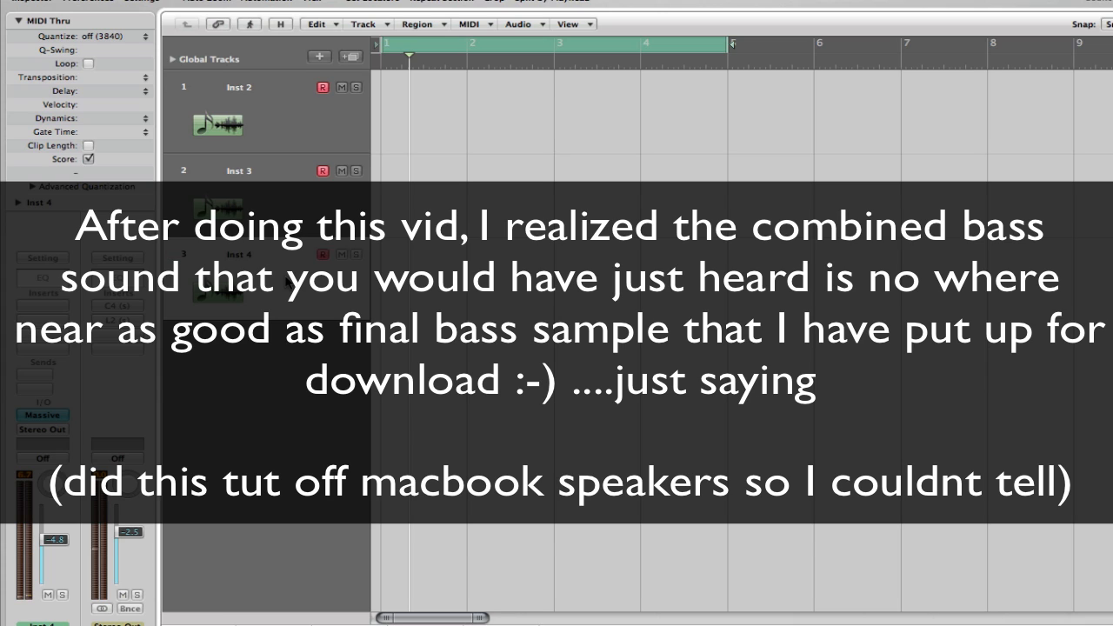
left_click(269, 131)
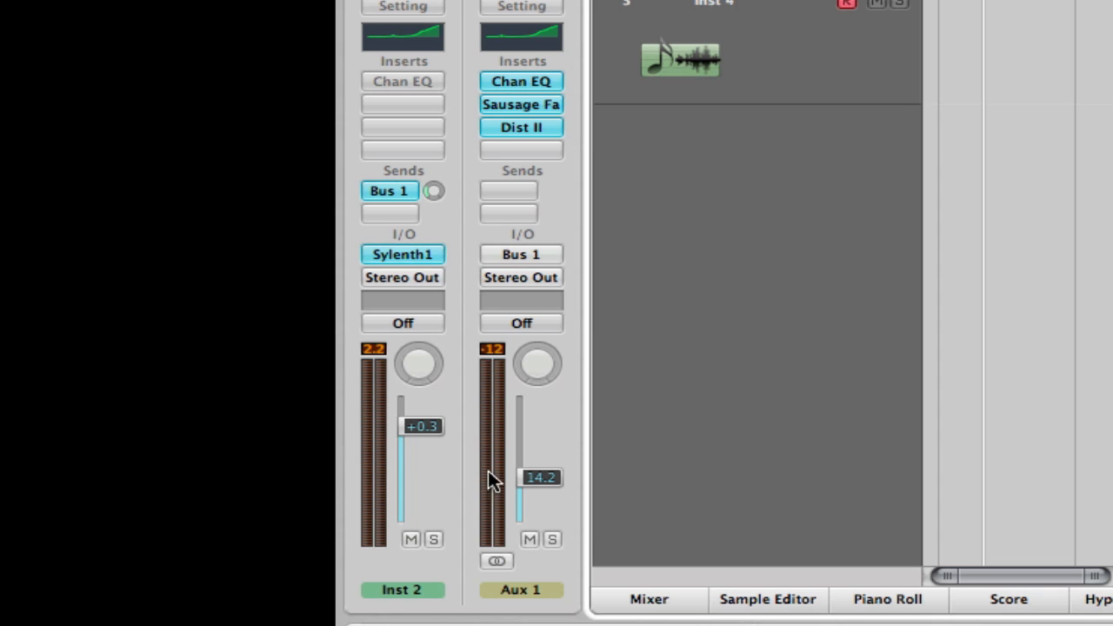
Rebalance the Aux 1, Inst 2 and Stereo Out faders, with Inst 2 at -1.2 dB and Stereo Out at -8.6 dB
left_click_drag(546, 487, 546, 451)
left_click_drag(419, 429, 419, 481)
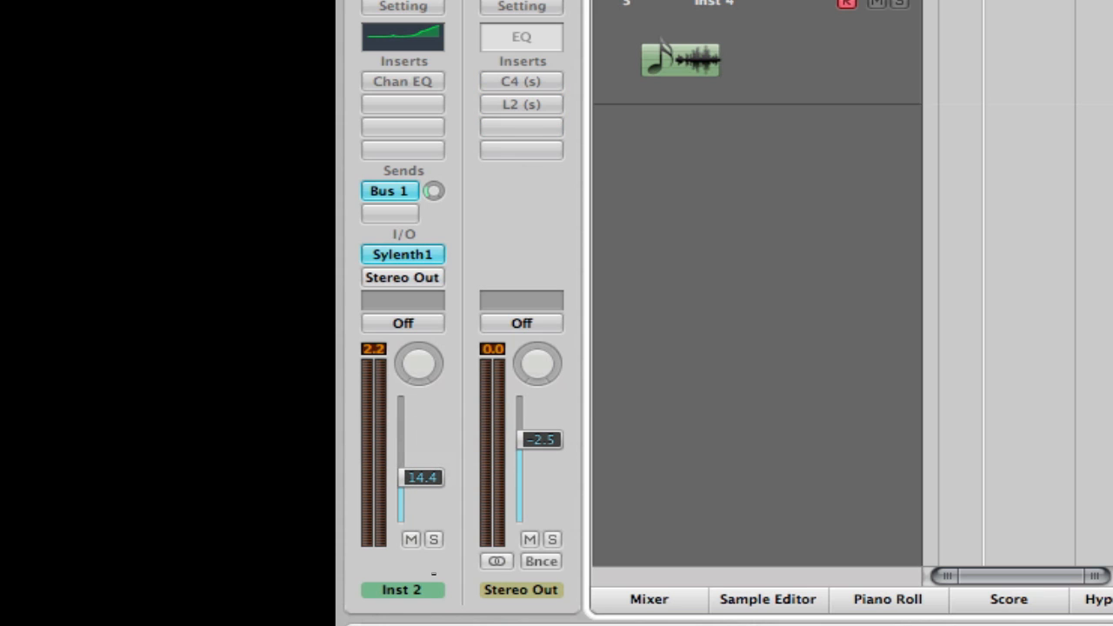
left_click_drag(419, 482, 420, 438)
left_click_drag(542, 449, 537, 514)
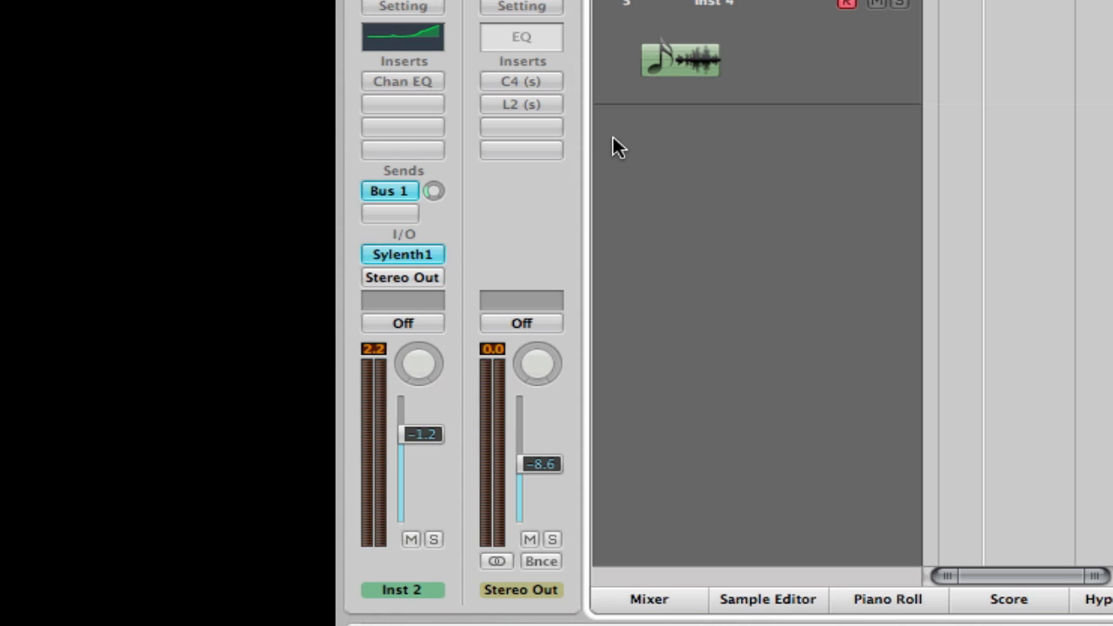
Switch to the browser window with the Enzed BandPage on Facebook
key("F3")
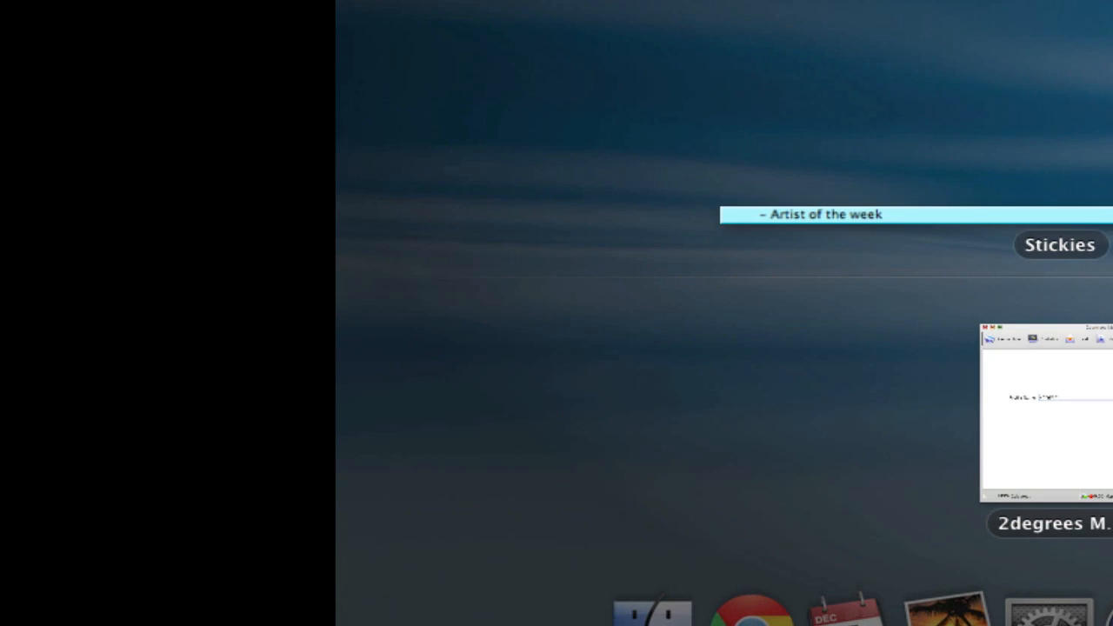
left_click(1078, 87)
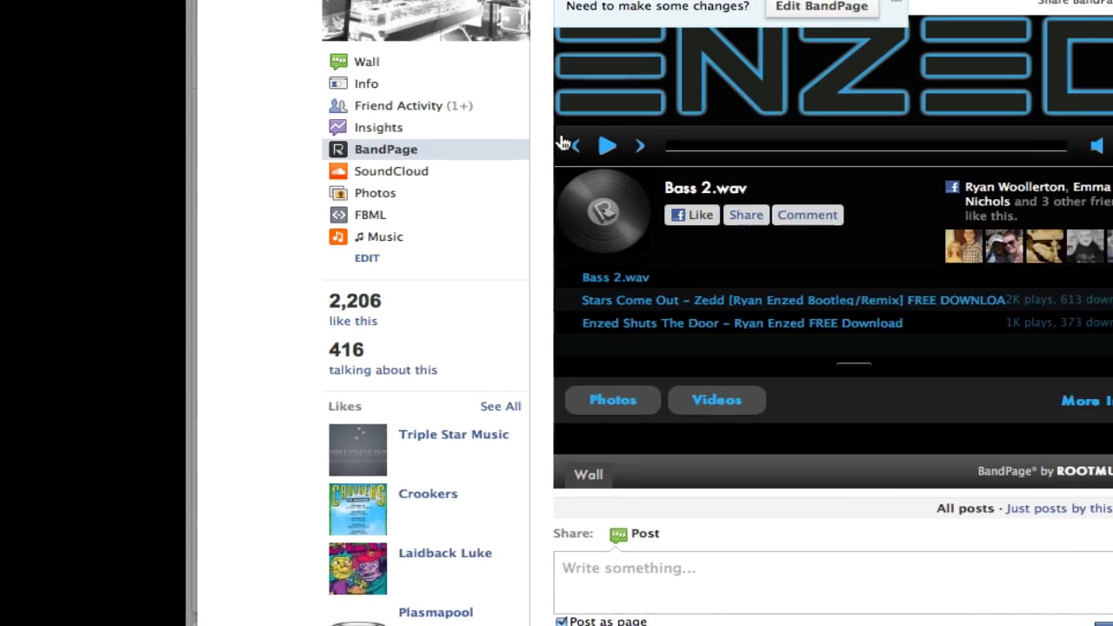